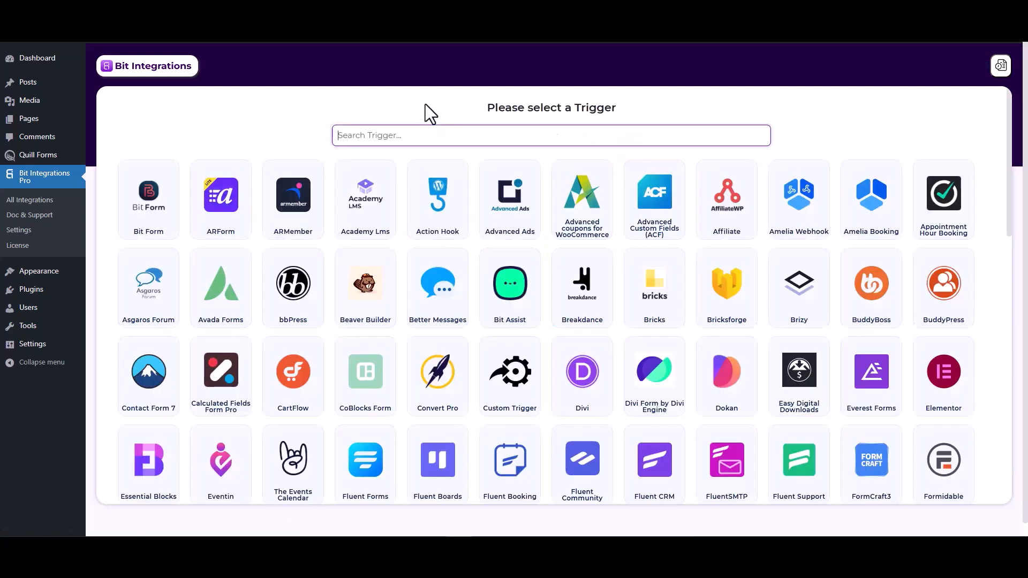
Step: Choose Quill Forms as the trigger with the Form Submission task and start fetching form data
type("qui")
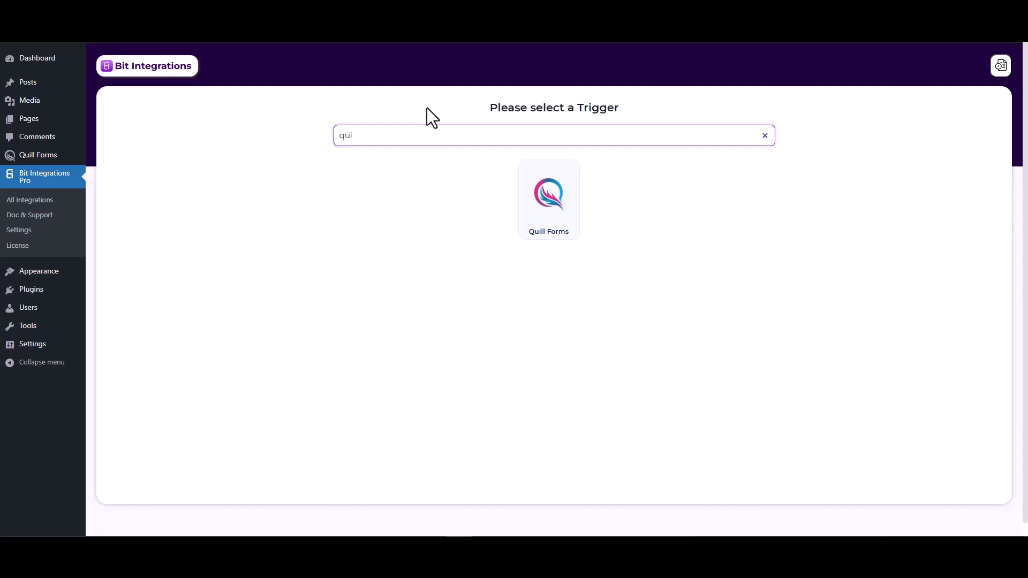
left_click(547, 209)
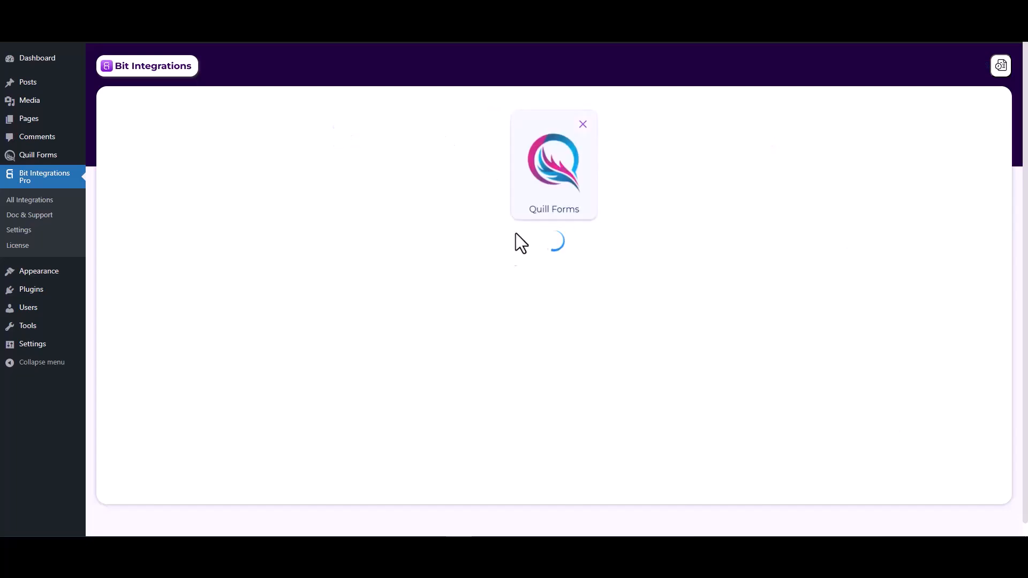
left_click(486, 262)
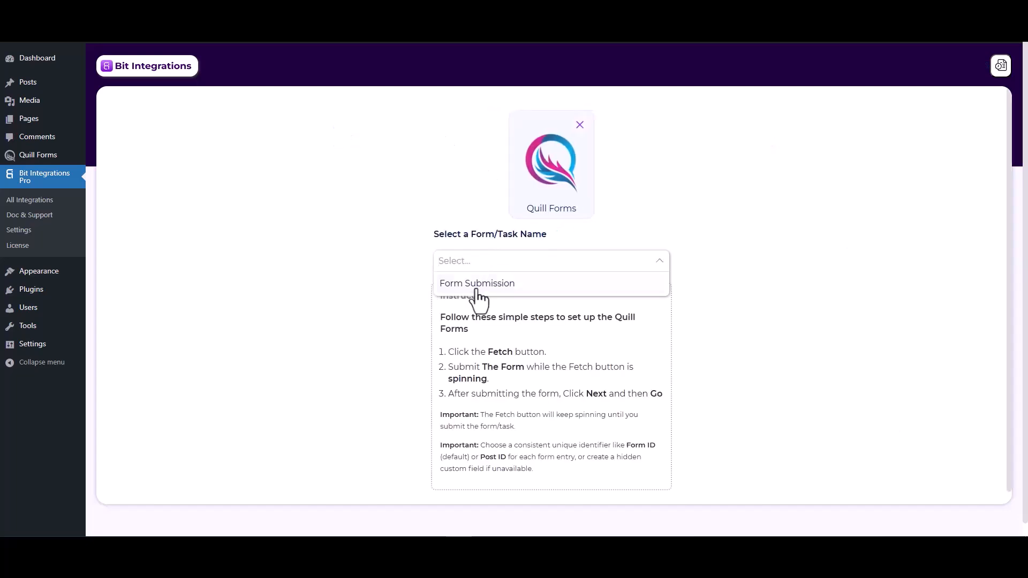
left_click(482, 284)
left_click(550, 295)
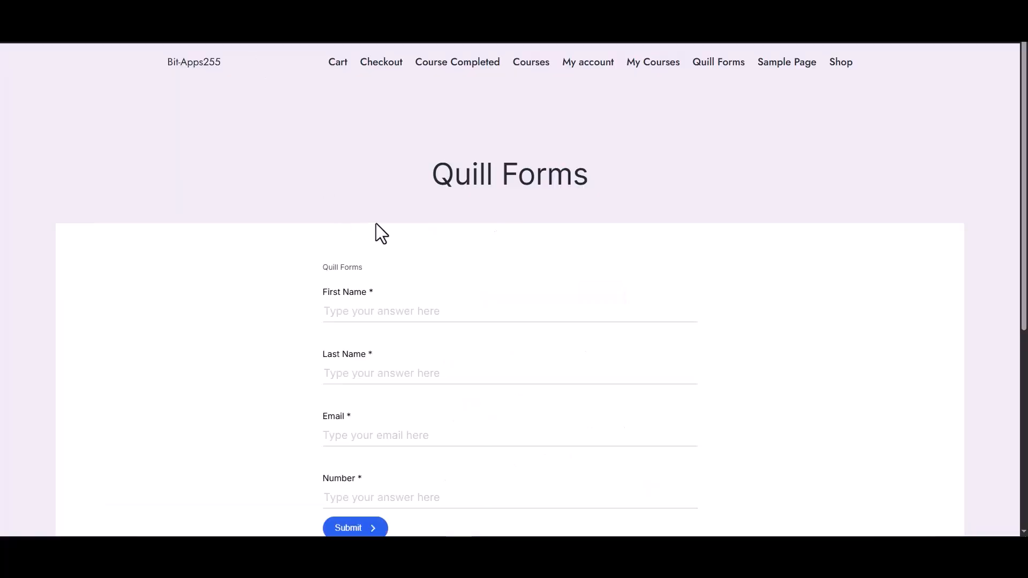
Step: Fill in the Quill Forms page with first name "test", last name "test-1", a test email and number, and submit it
scroll(381, 234, "down", 2)
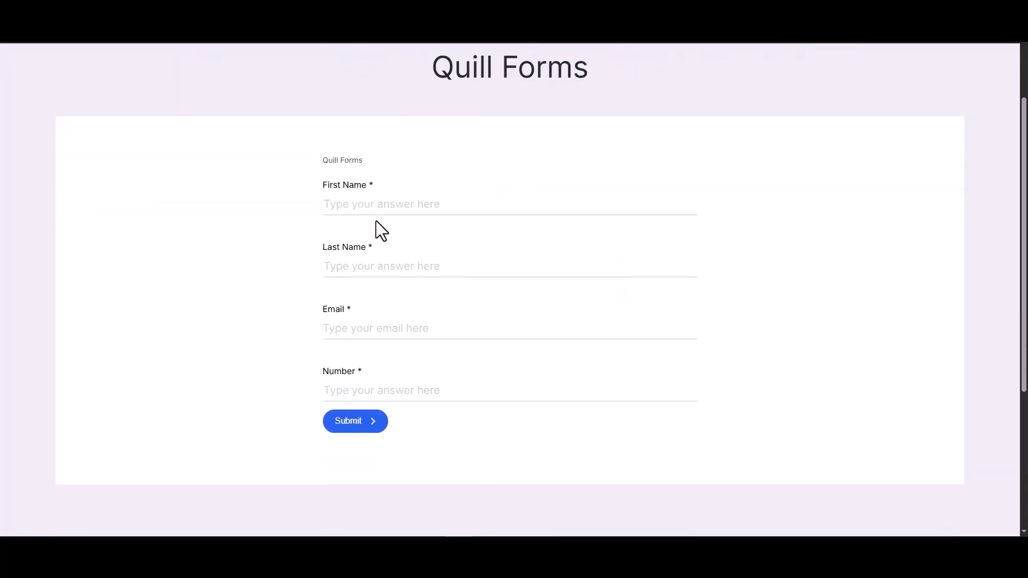
left_click(390, 210)
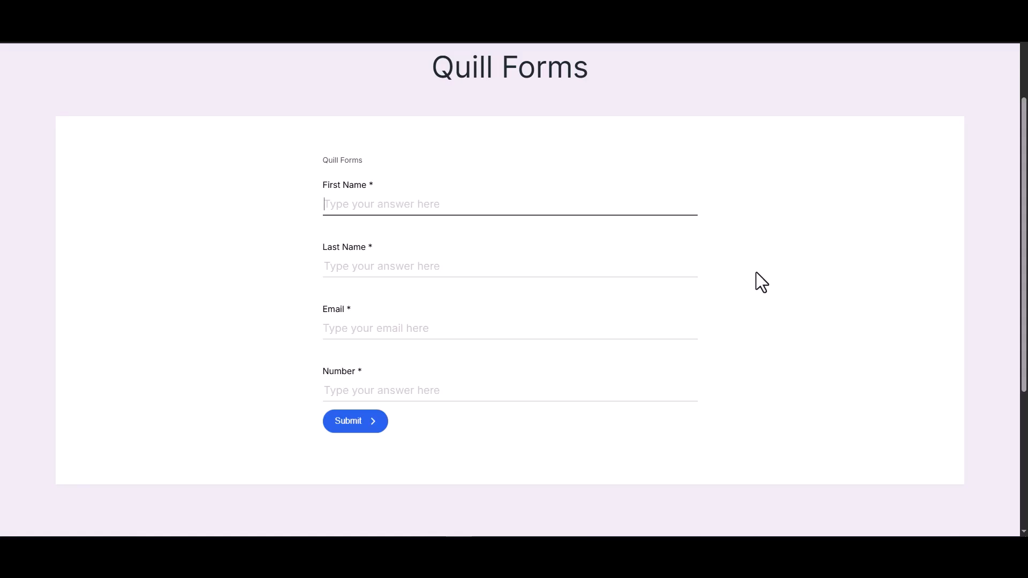
type("test")
left_click(652, 268)
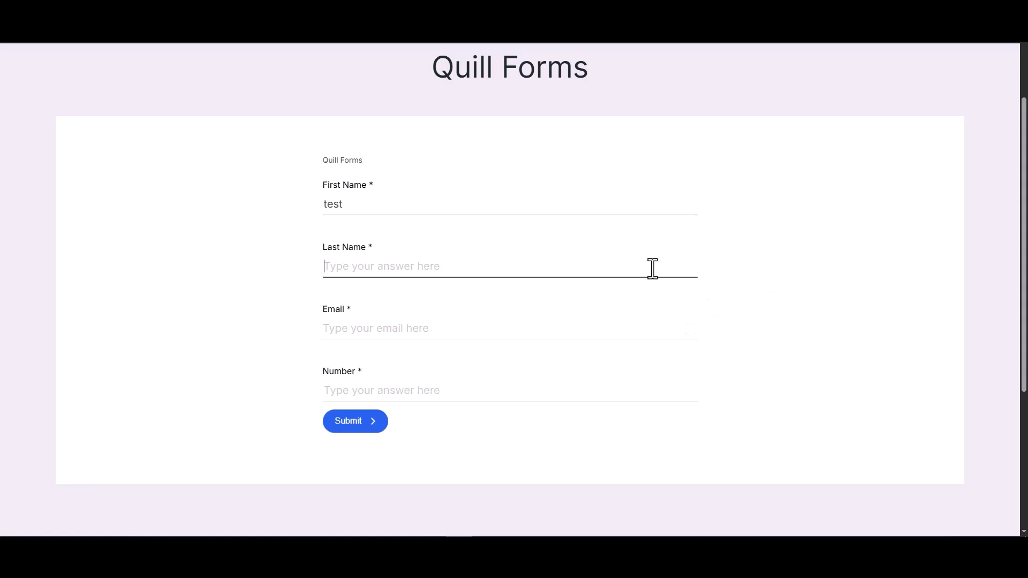
type("test-1")
left_click(465, 329)
type("tes")
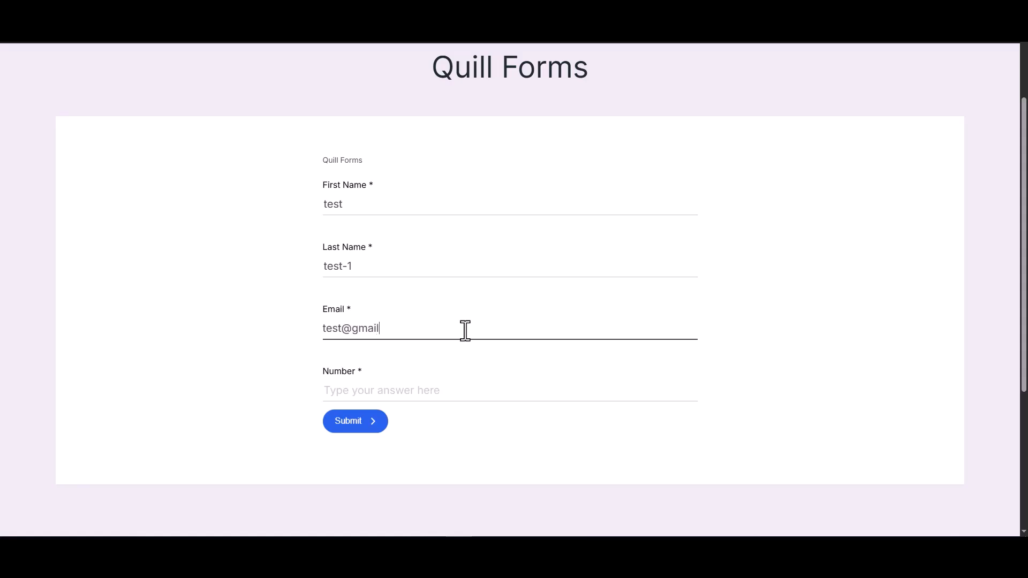
left_click(484, 387)
type("1234")
left_click(357, 428)
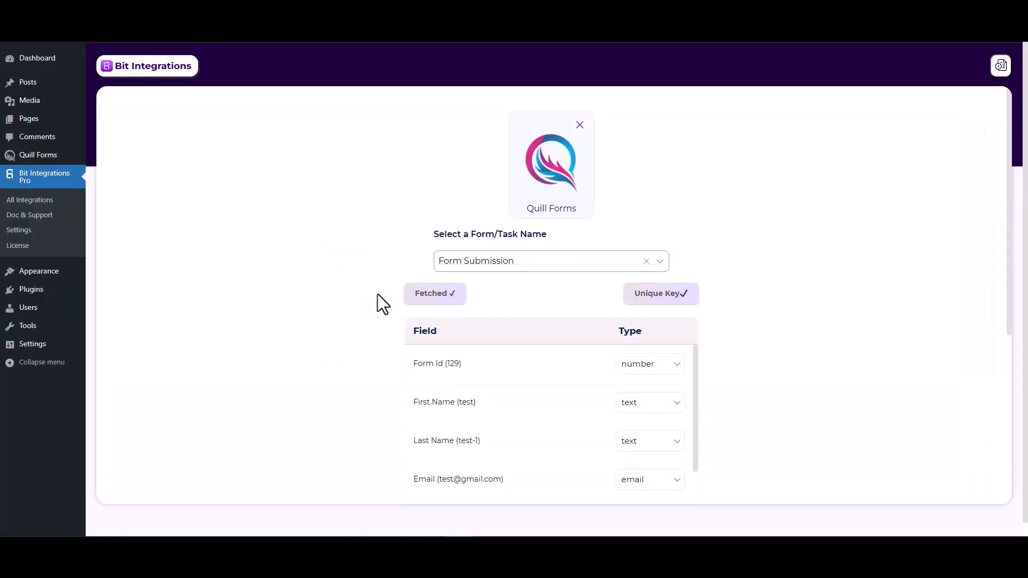
Step: Proceed from the fetched form fields to setting the action and choose Albato
scroll(607, 304, "down", 2)
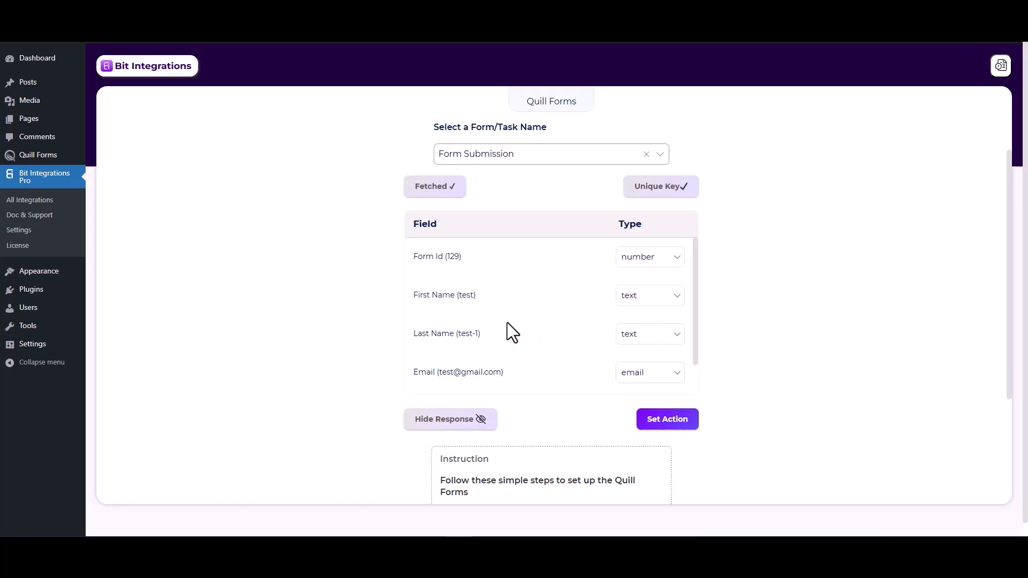
left_click(652, 422)
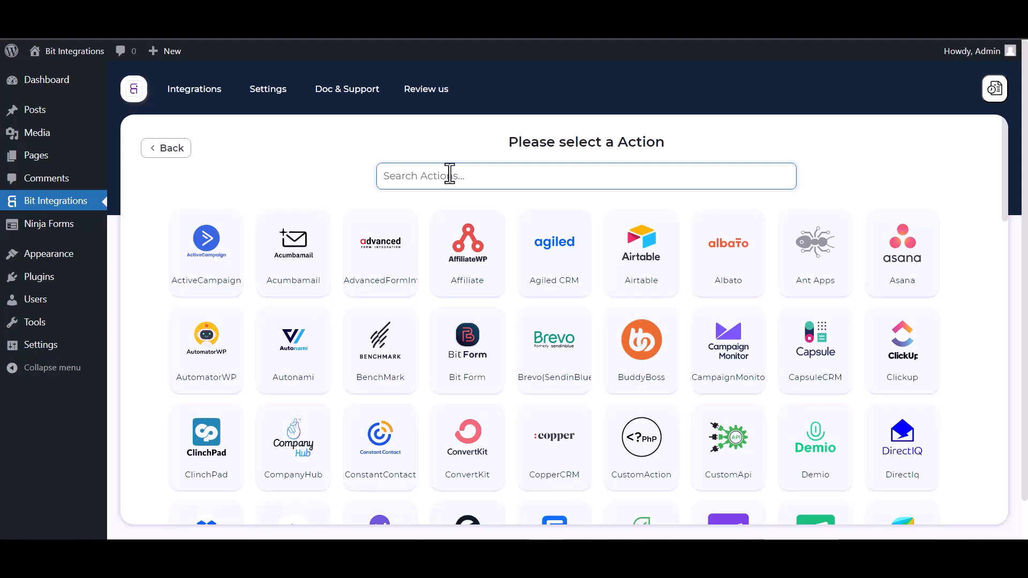
type("al")
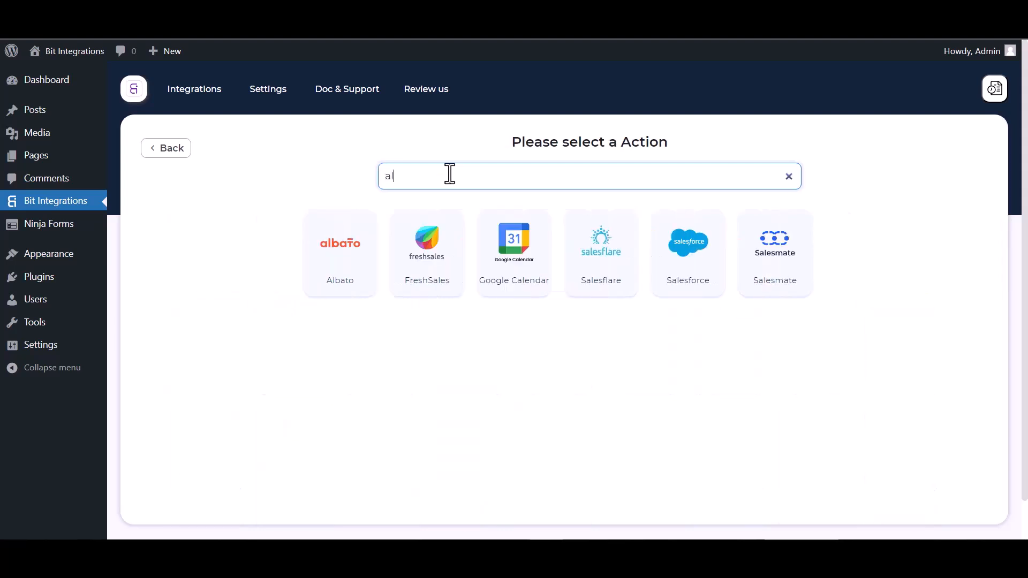
left_click(332, 236)
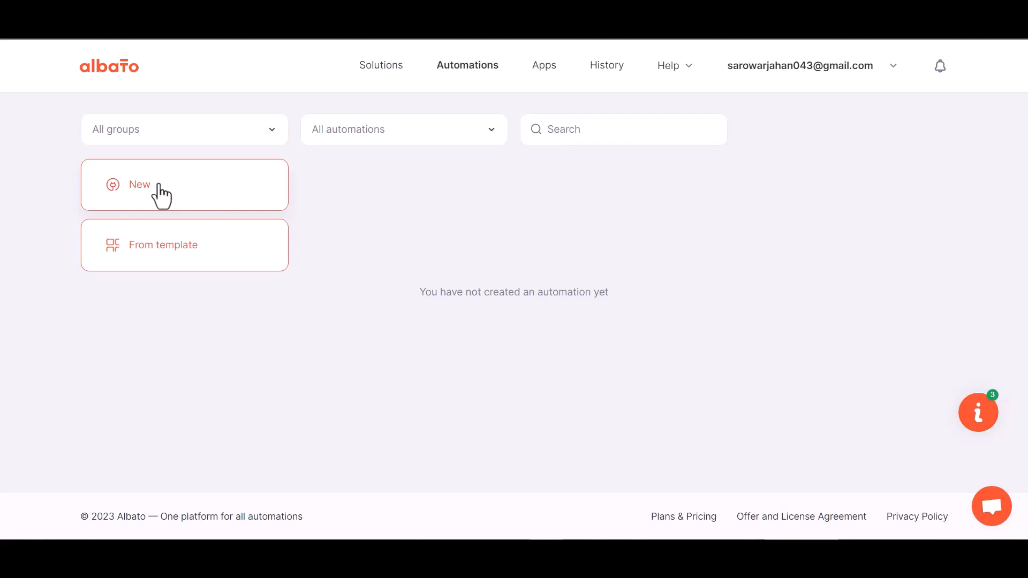
Step: In Albato, create a new automation and choose Webhook as the app which sends the data
left_click(161, 197)
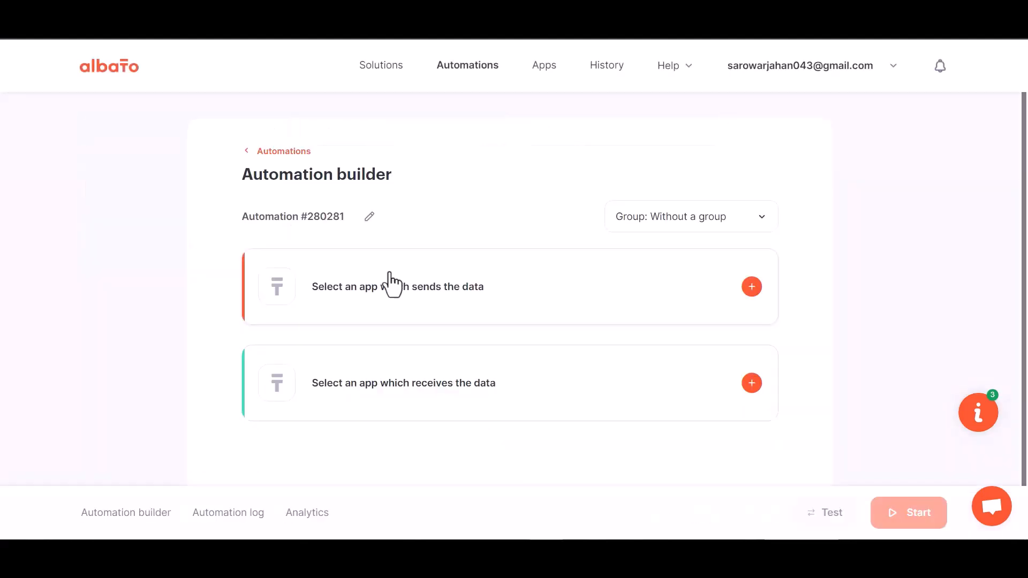
left_click(750, 288)
left_click(358, 263)
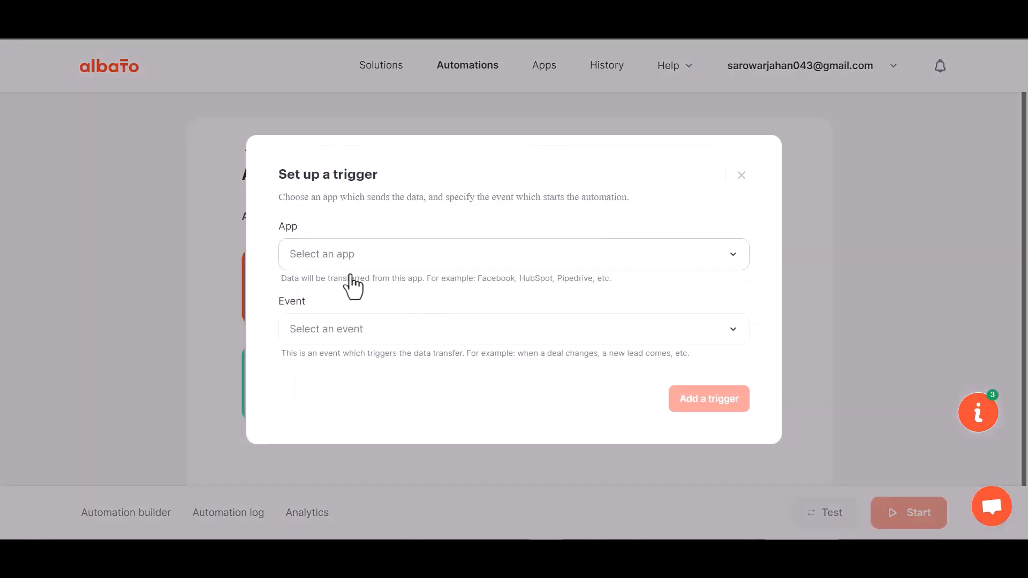
type("web")
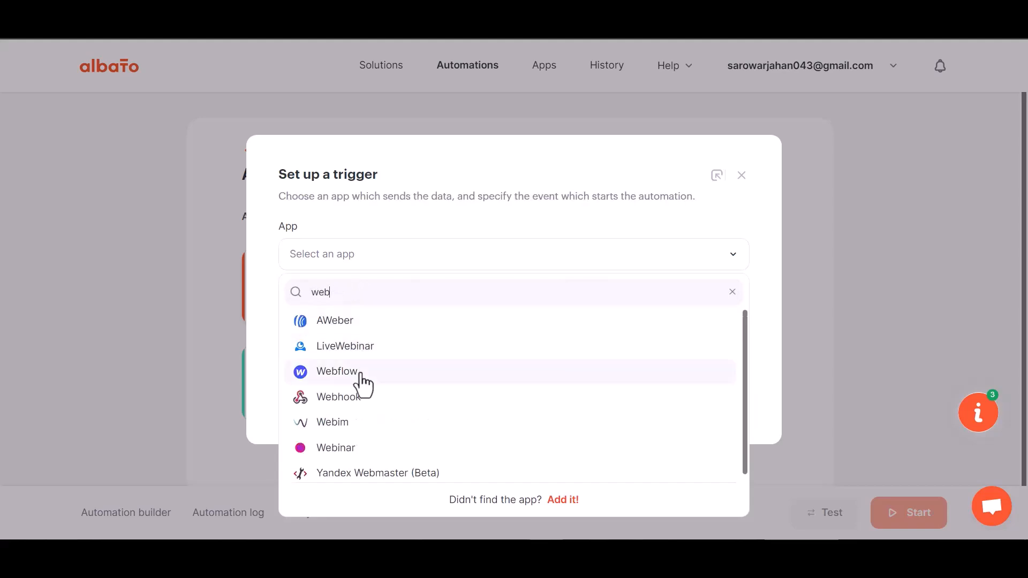
type("h")
left_click(362, 334)
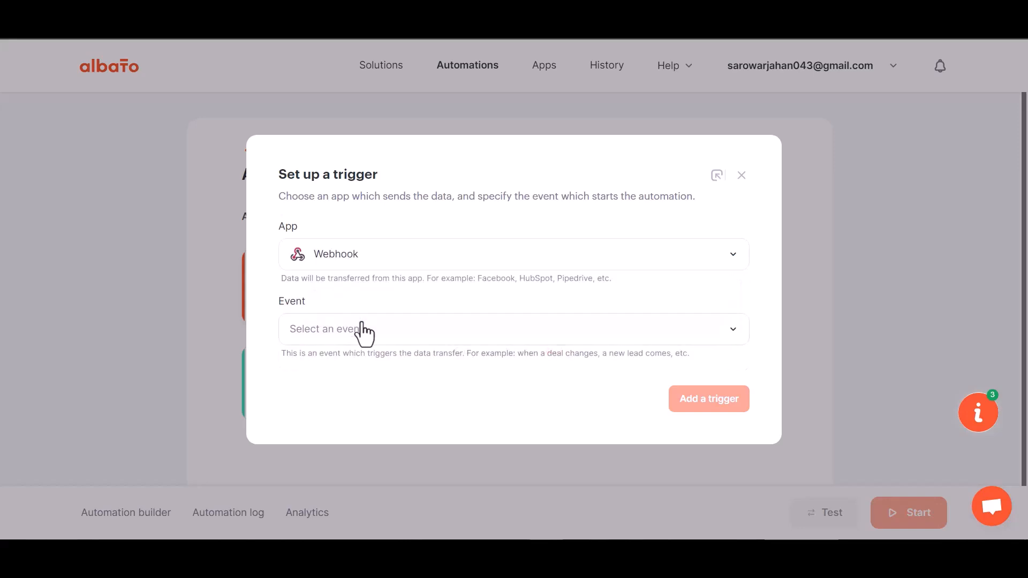
Step: Set the trigger event to Incoming webhook with the first My Account Webhook connection and add the trigger
left_click(351, 332)
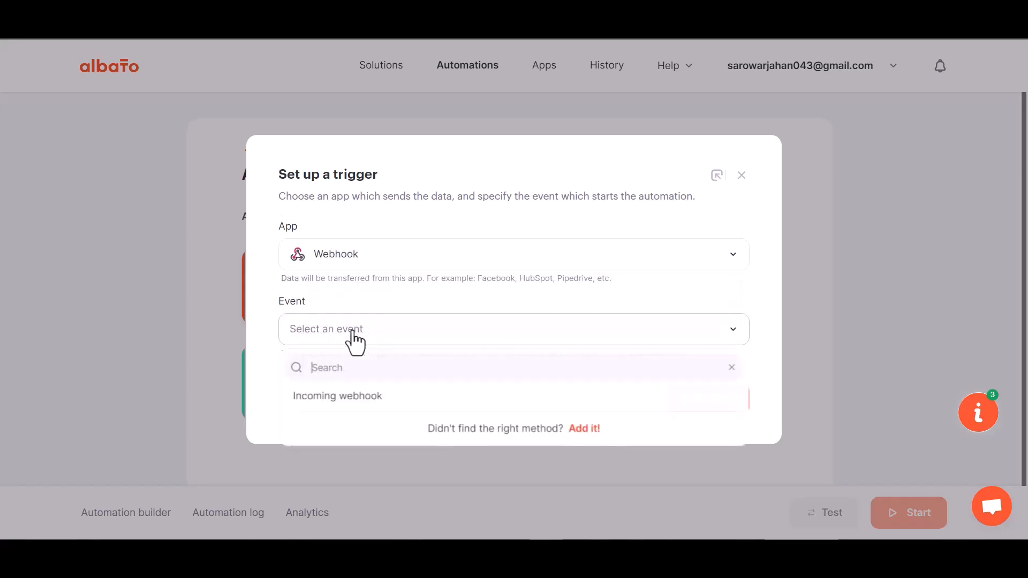
left_click(347, 397)
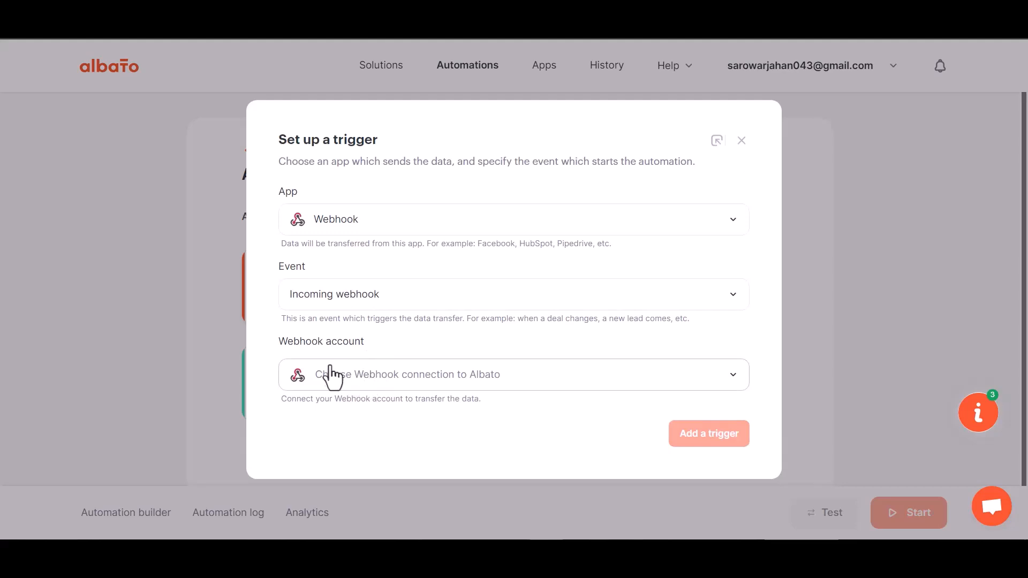
left_click(363, 384)
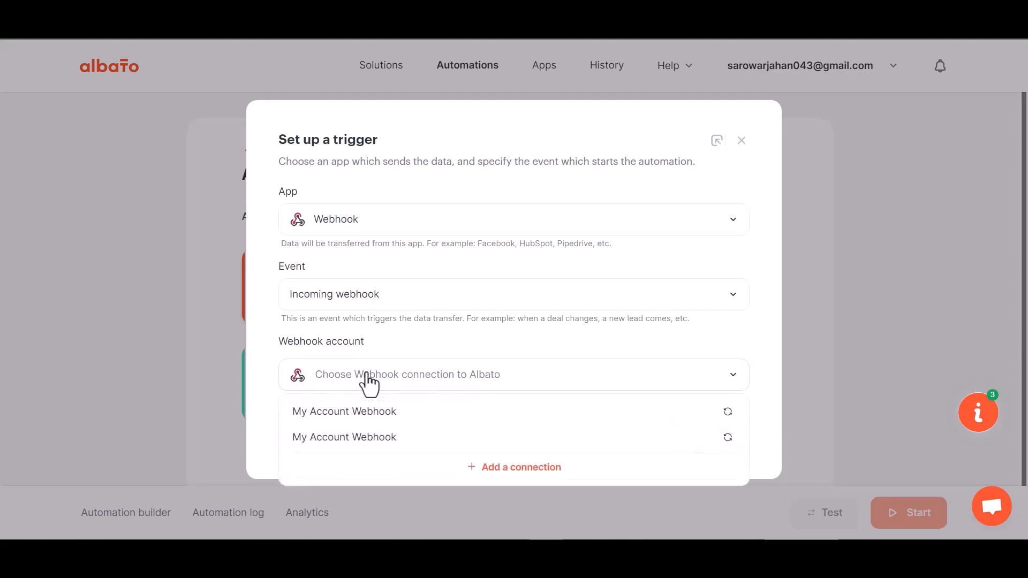
left_click(372, 416)
left_click(689, 443)
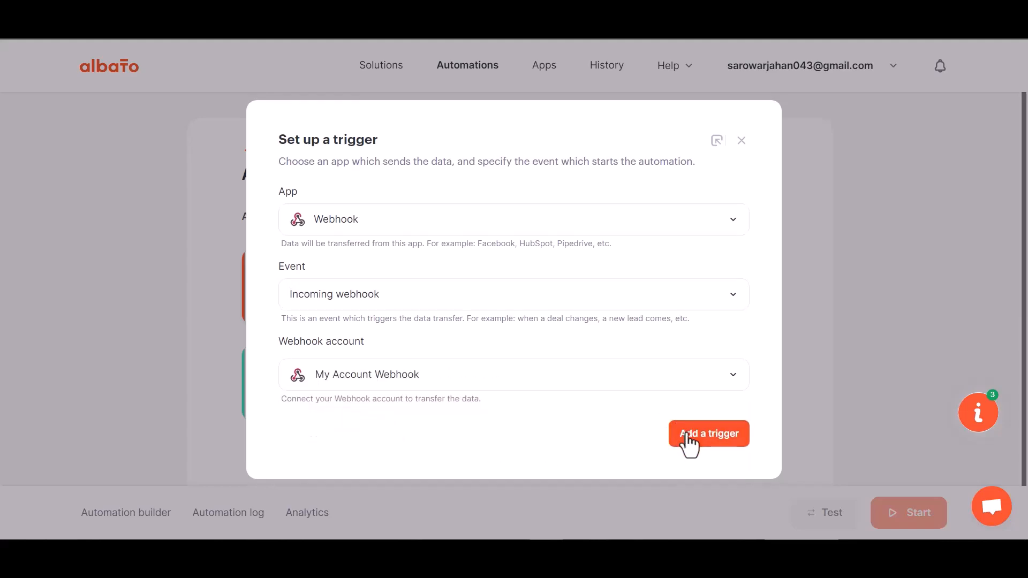
Step: Copy the trigger's webhook URL, start waiting for the webhook, and paste the URL as the link in Bit Integrations' Albato settings
left_click(694, 289)
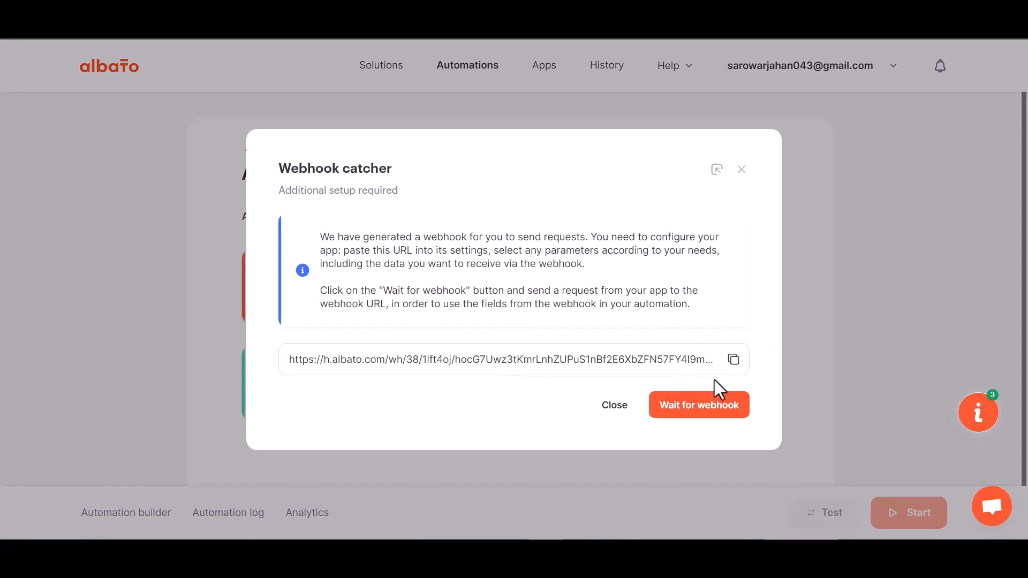
left_click(733, 360)
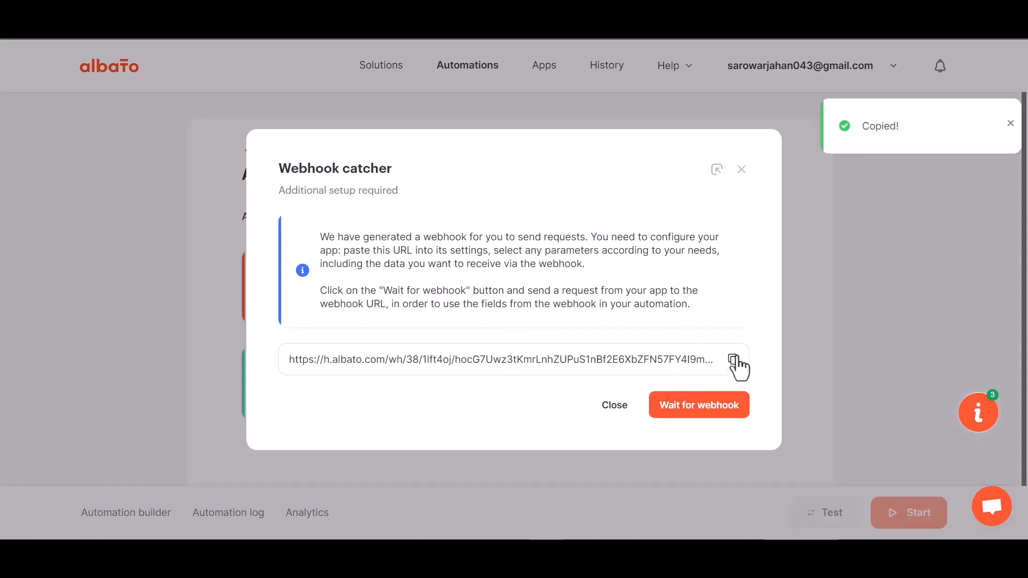
left_click(695, 412)
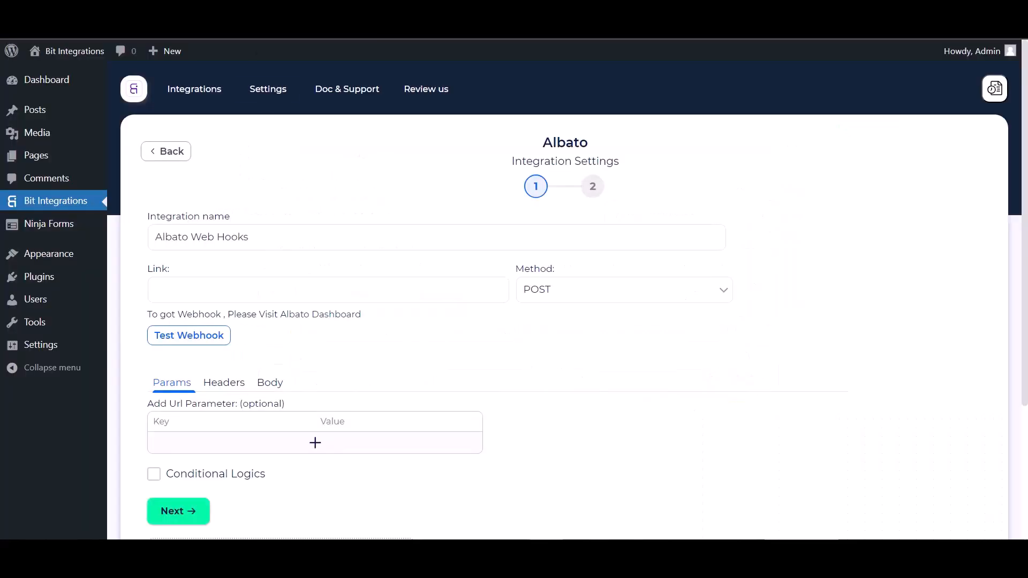
left_click(274, 298)
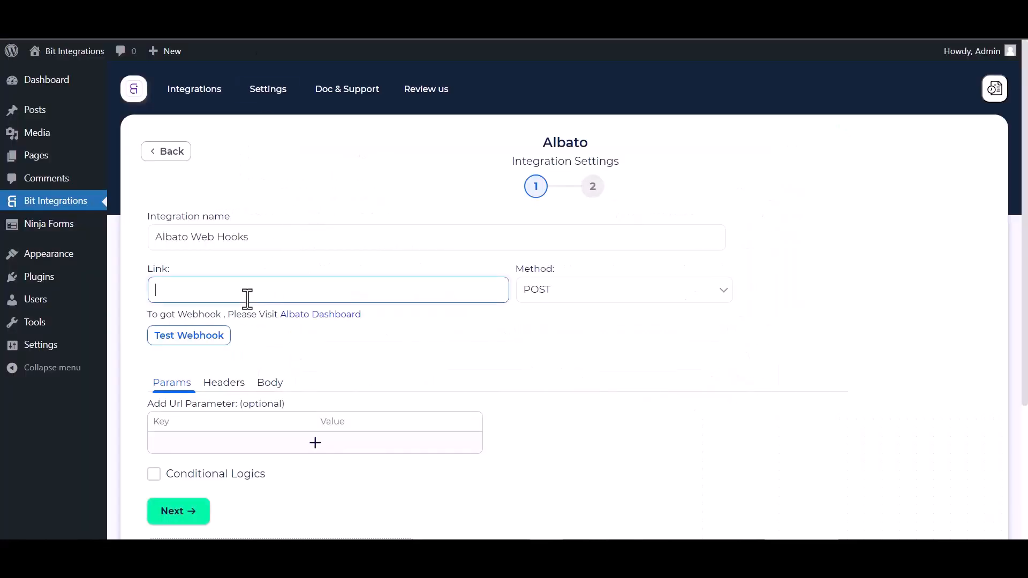
key("ctrl+v")
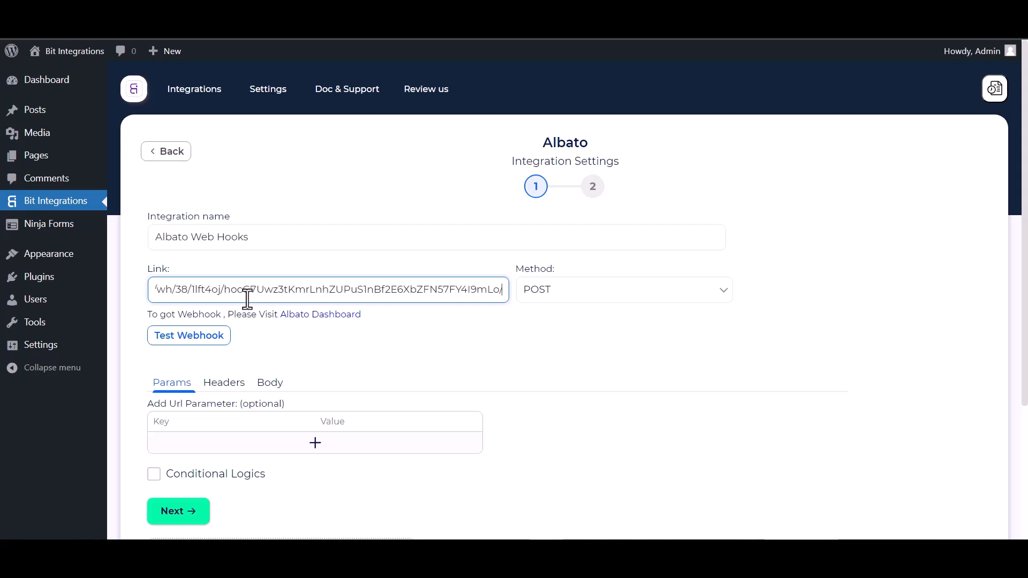
Step: Set the request body to send all data with content type application/json and test the webhook
left_click(270, 393)
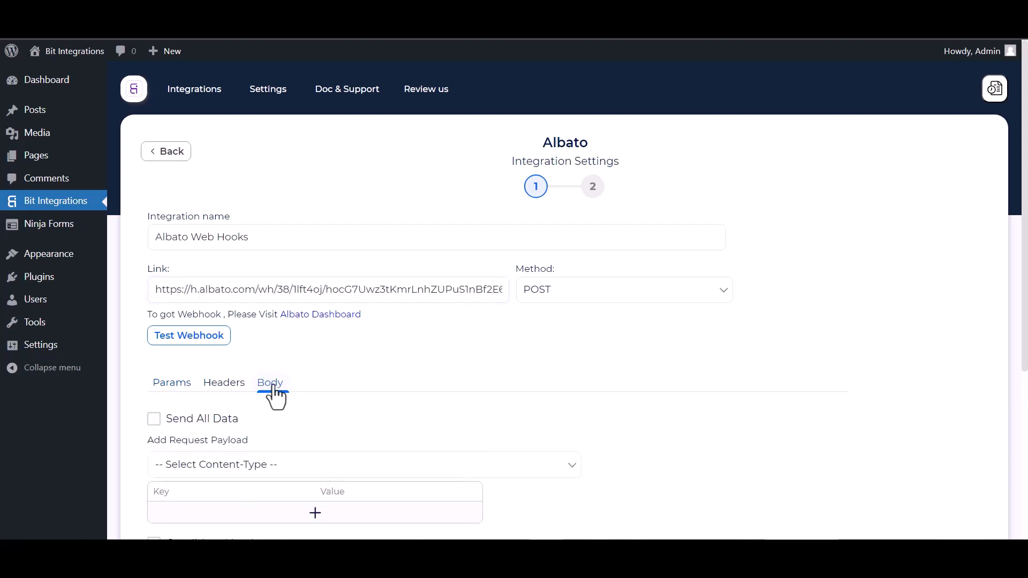
left_click(239, 422)
scroll(241, 427, "down", 3)
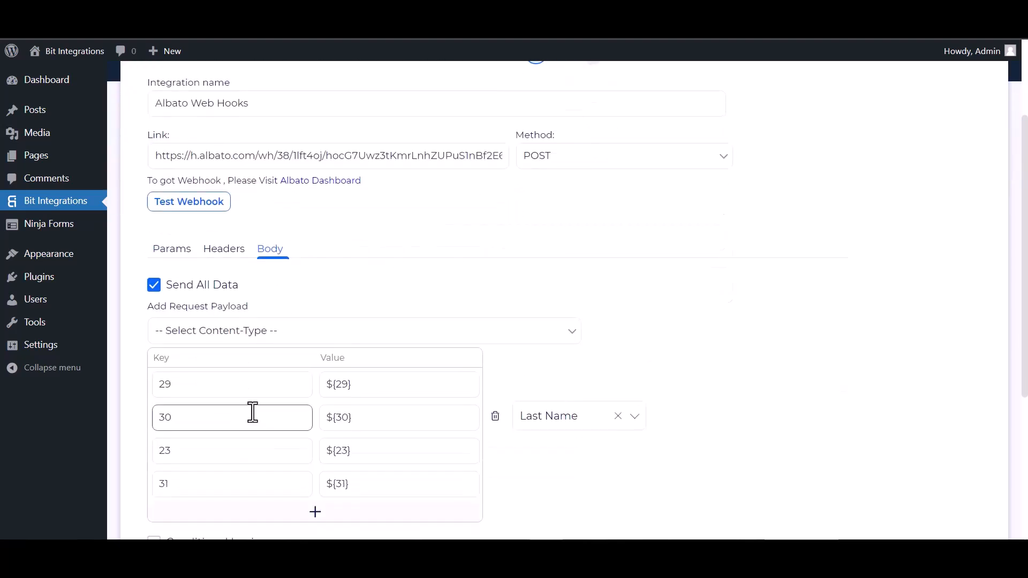
left_click(285, 339)
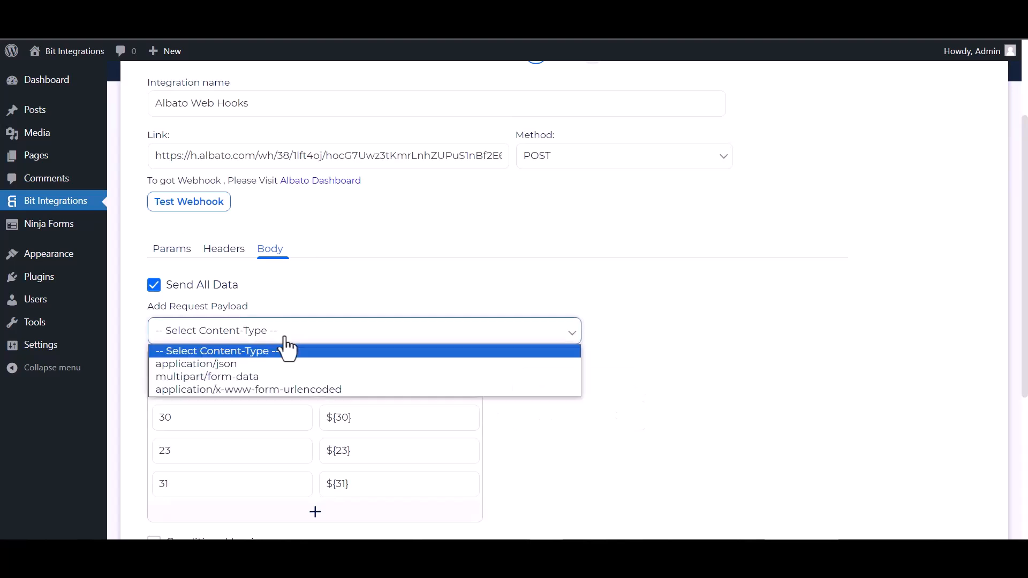
left_click(213, 367)
scroll(241, 265, "up", 2)
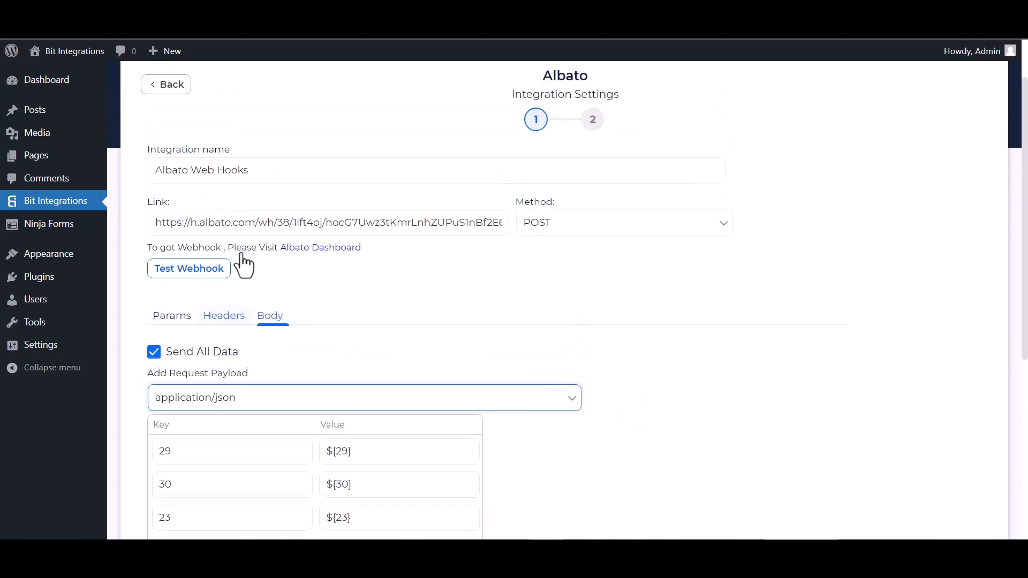
left_click(195, 272)
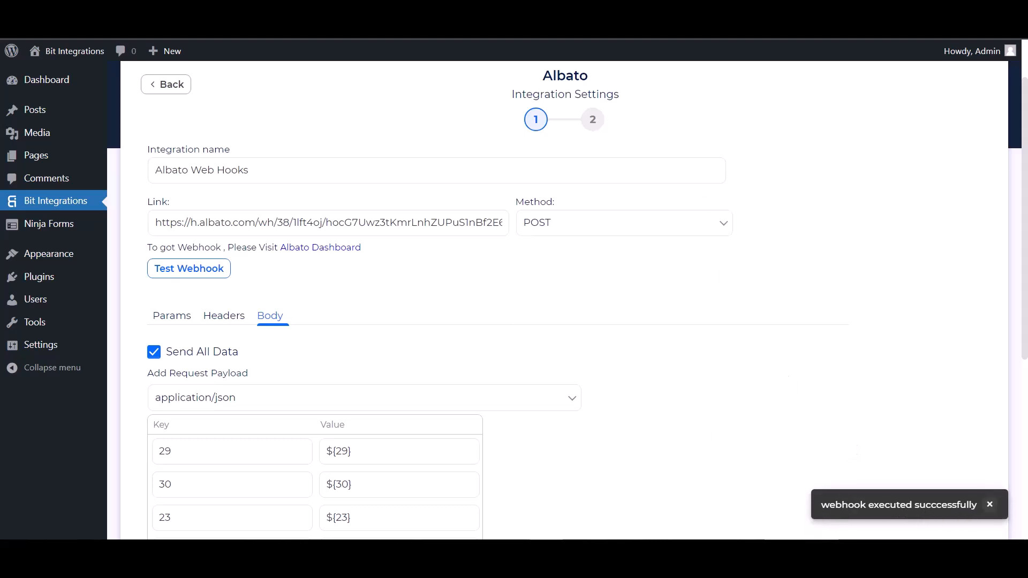
scroll(161, 353, "down", 5)
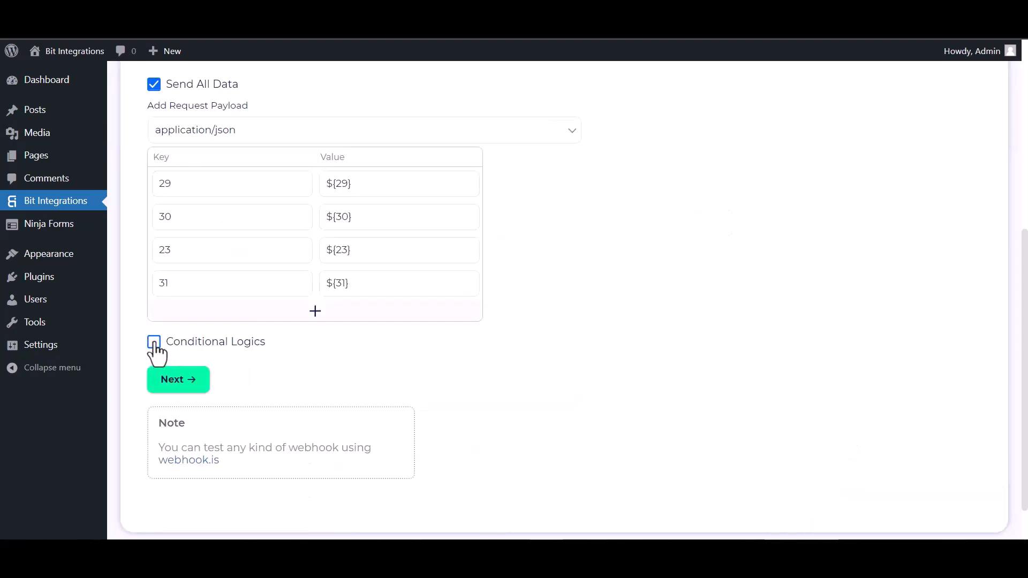
left_click(154, 342)
scroll(275, 397, "down", 1)
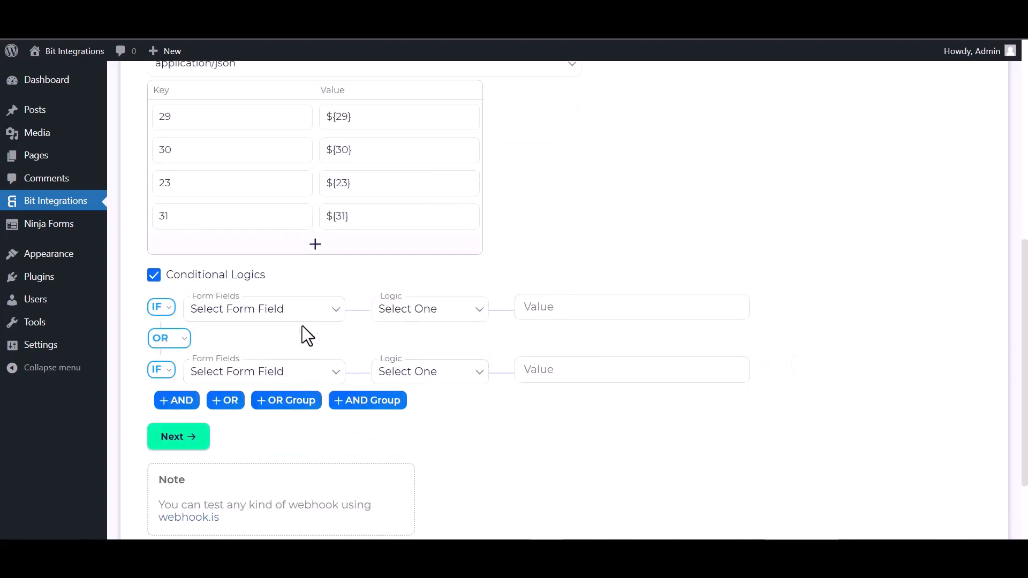
left_click(155, 277)
Step: Proceed to the final stage of the Albato integration, then finish and save it
left_click(184, 339)
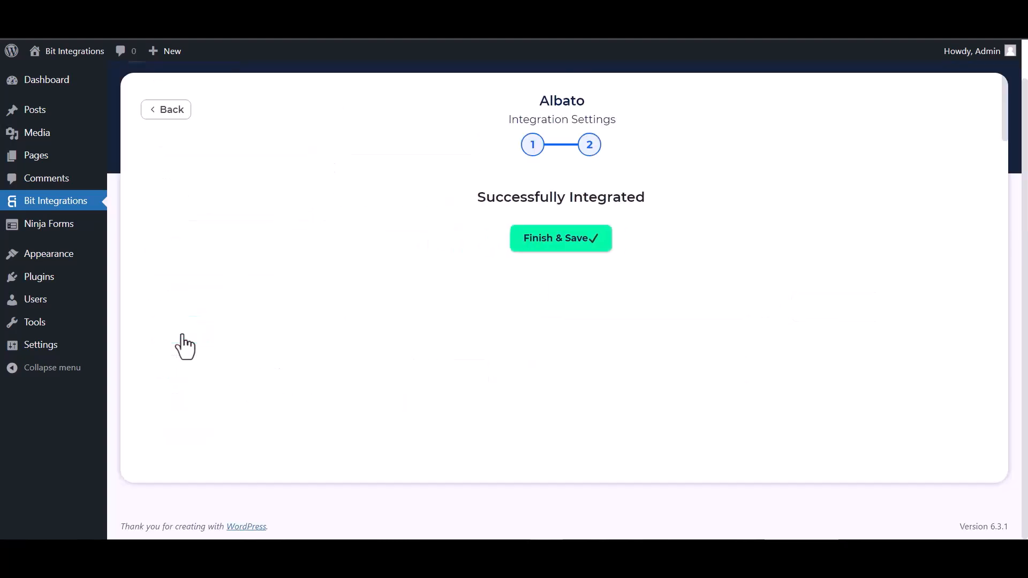
left_click(531, 256)
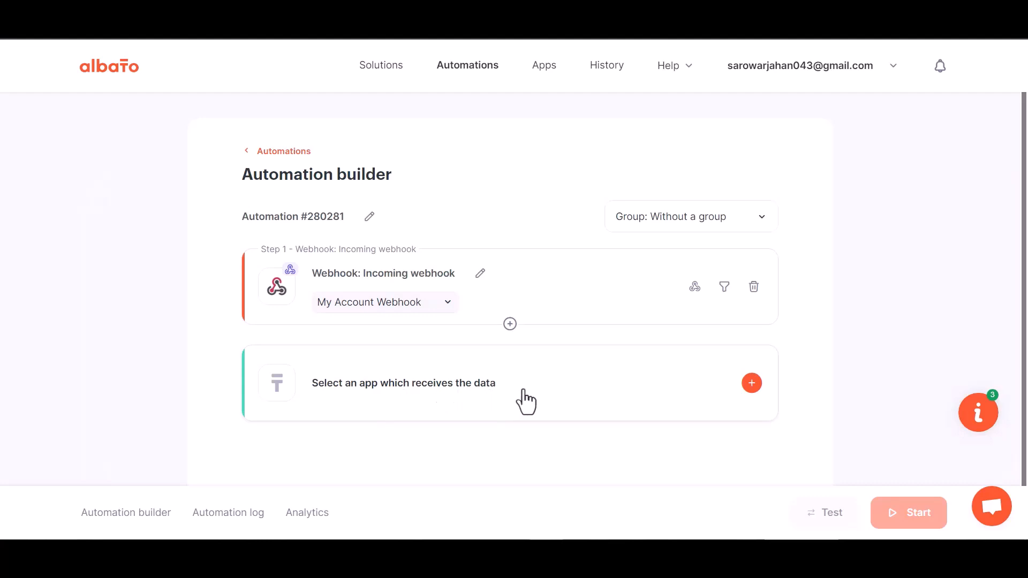
Step: Choose MailChimp as the app that receives the data, with the action Add subscriber to the list
left_click(526, 402)
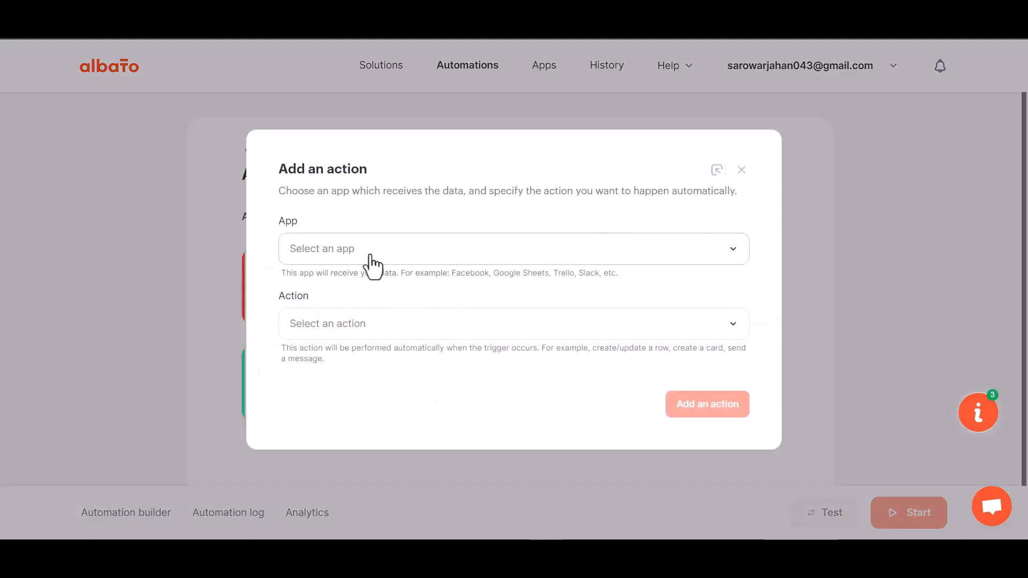
left_click(346, 285)
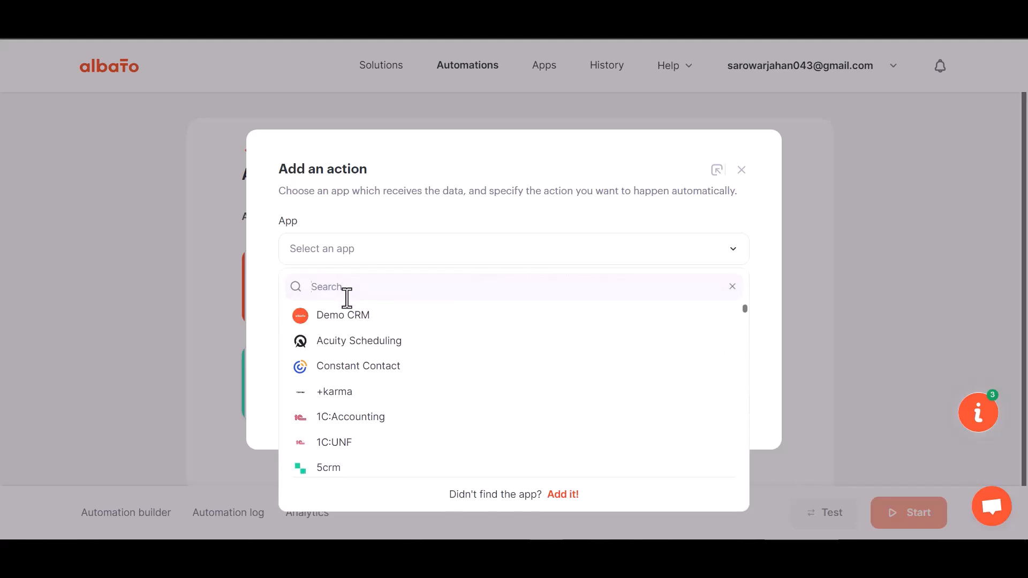
type("m")
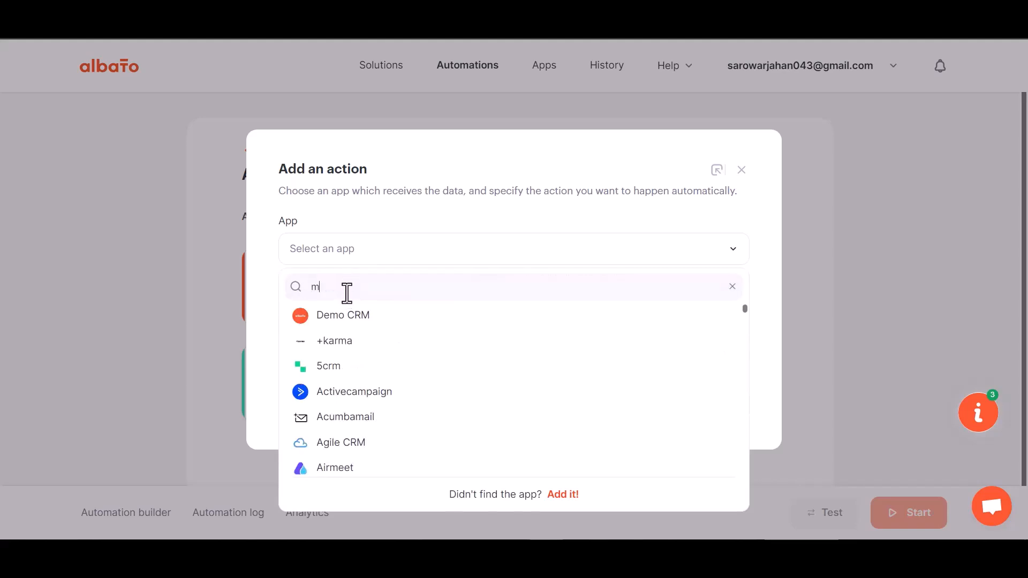
type("ailc")
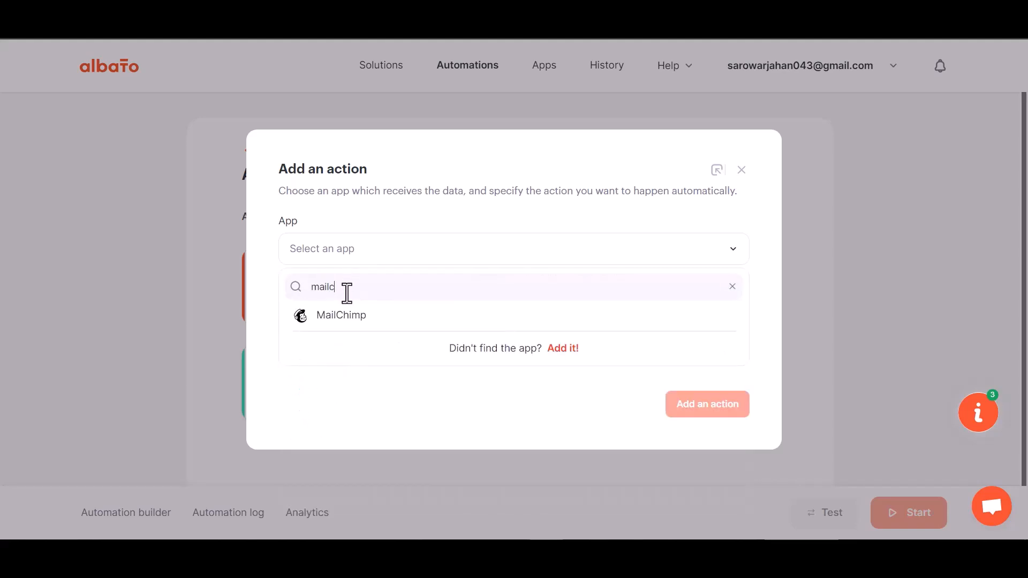
left_click(349, 314)
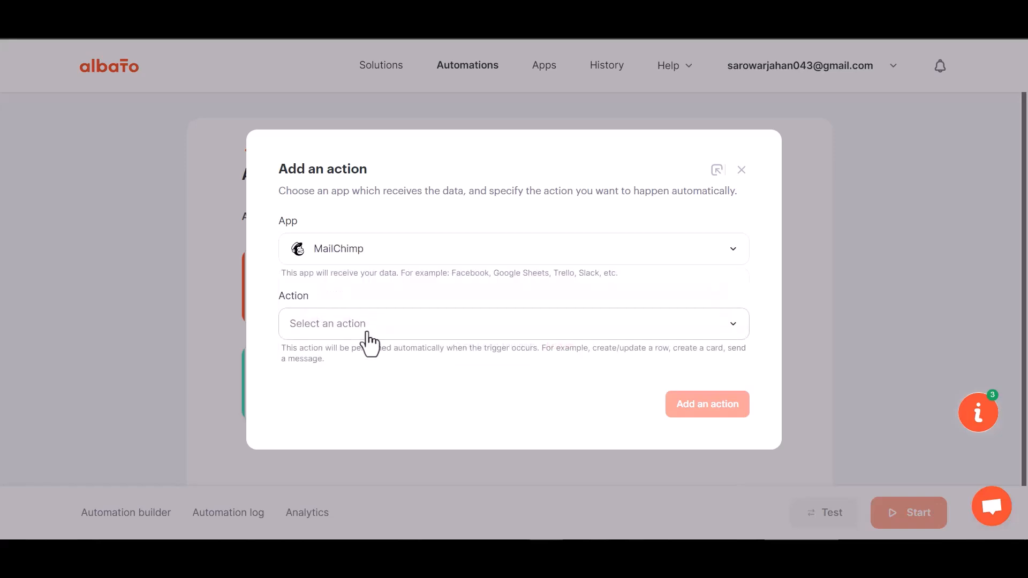
left_click(368, 338)
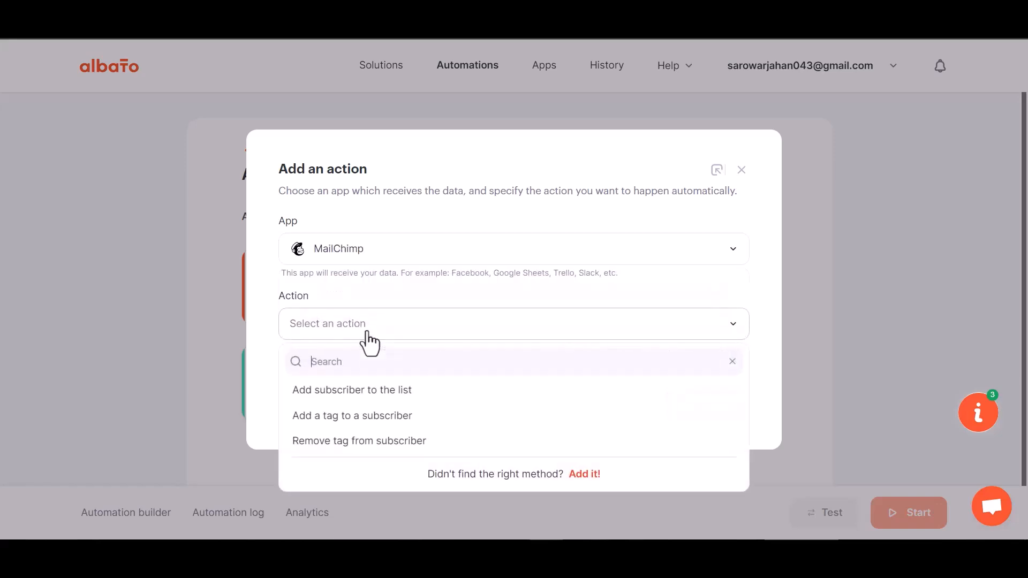
left_click(395, 396)
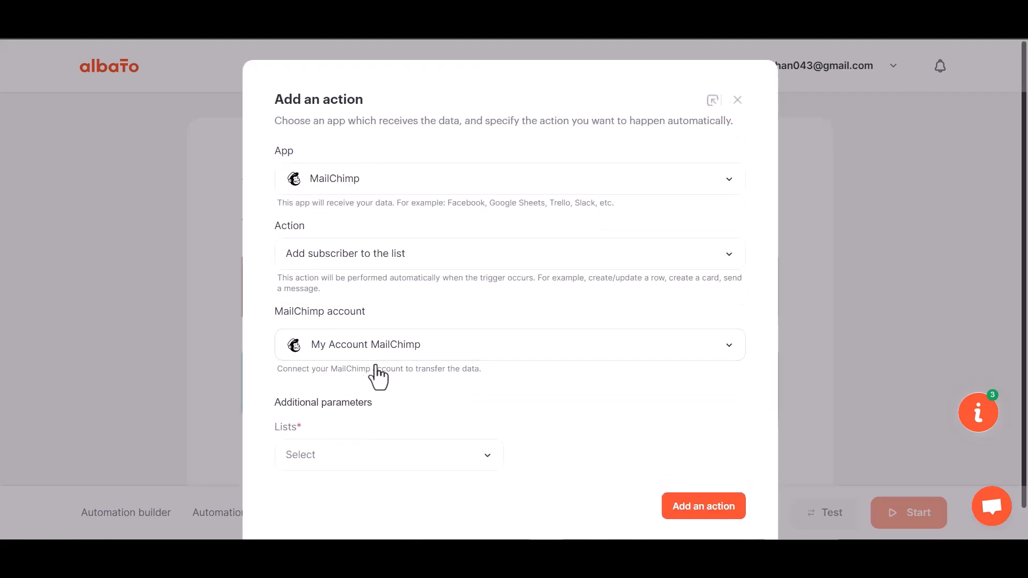
Step: Connect a MailChimp account to the action by logging in and authorizing Albato's access
left_click(375, 354)
left_click(490, 381)
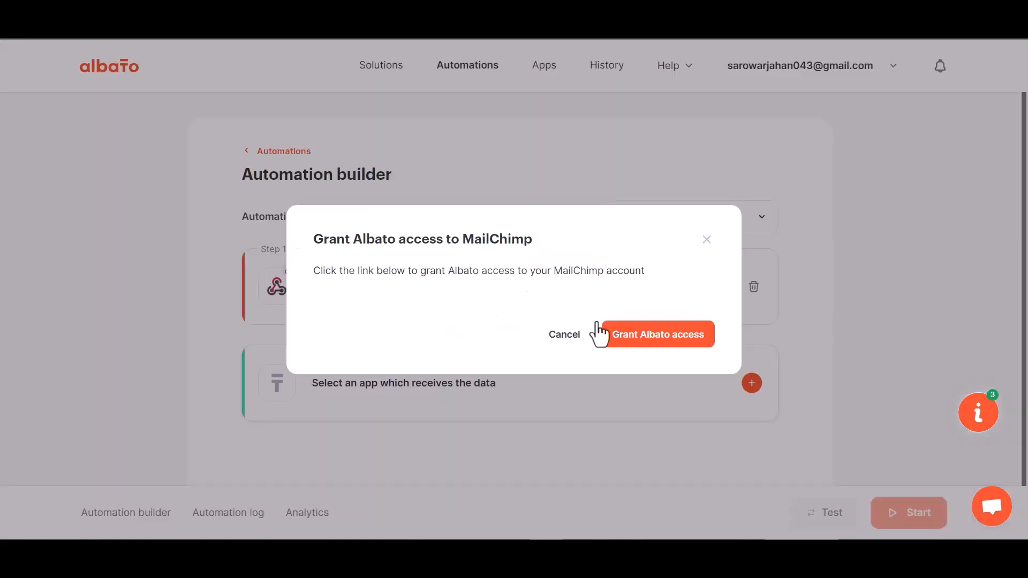
left_click(645, 336)
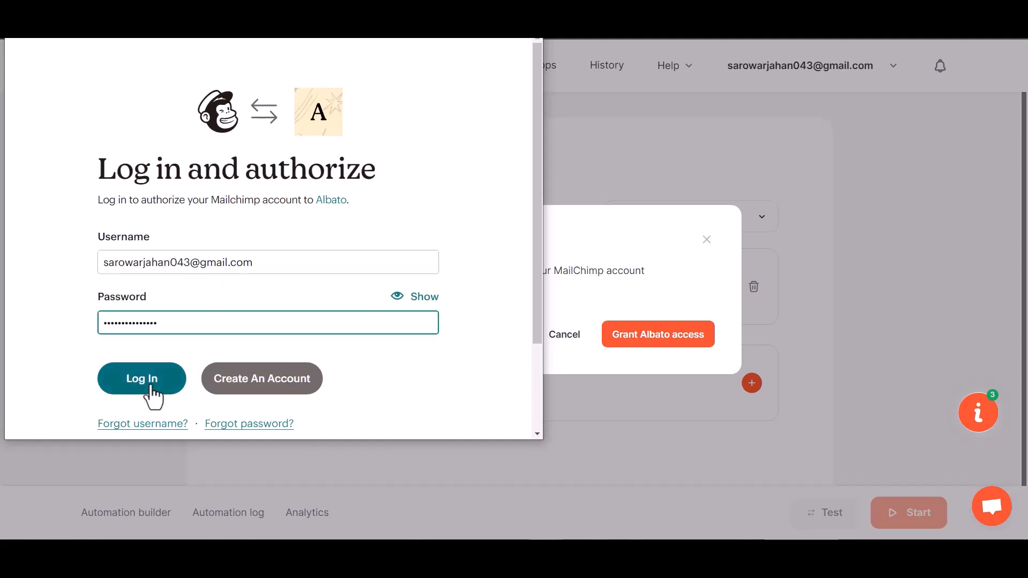
left_click(152, 386)
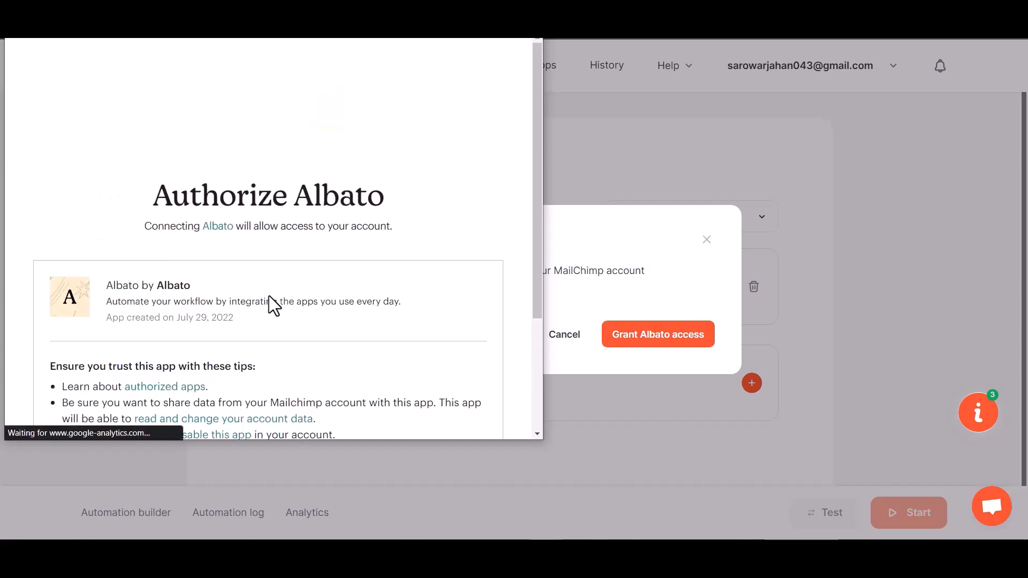
scroll(268, 297, "down", 3)
left_click(69, 395)
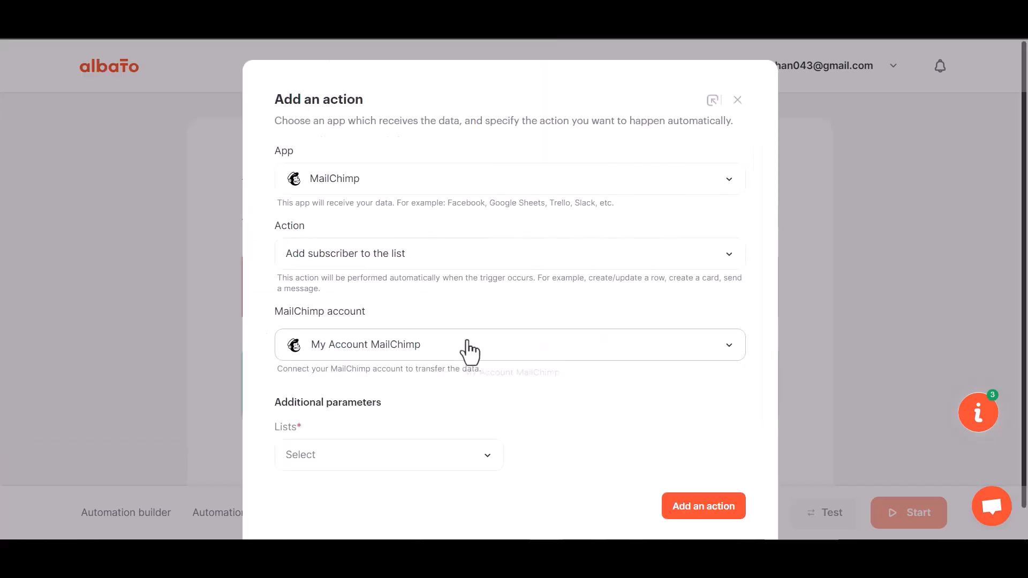
Step: Select the account's existing audience list under the additional parameters and add the action
left_click(394, 435)
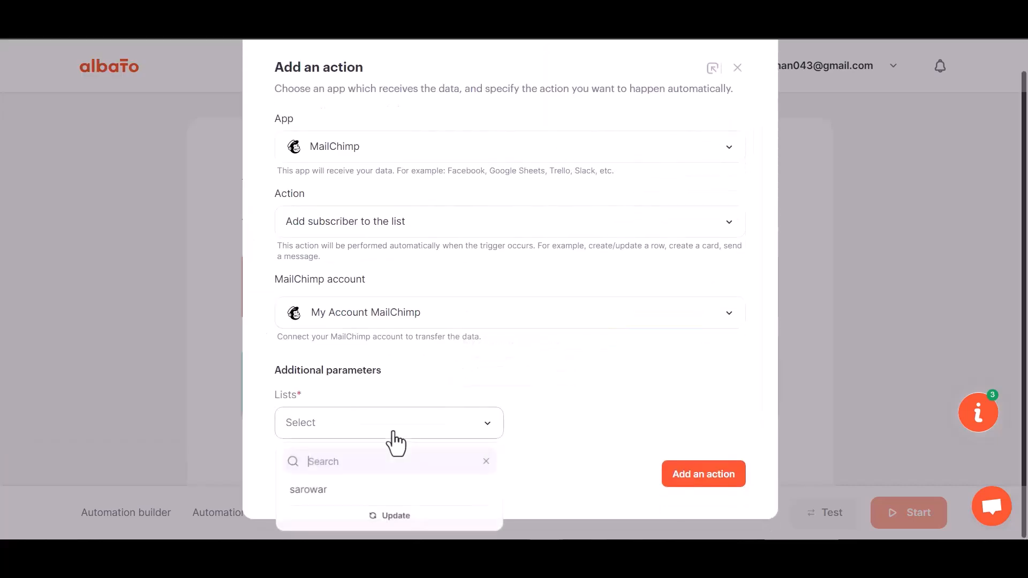
left_click(348, 489)
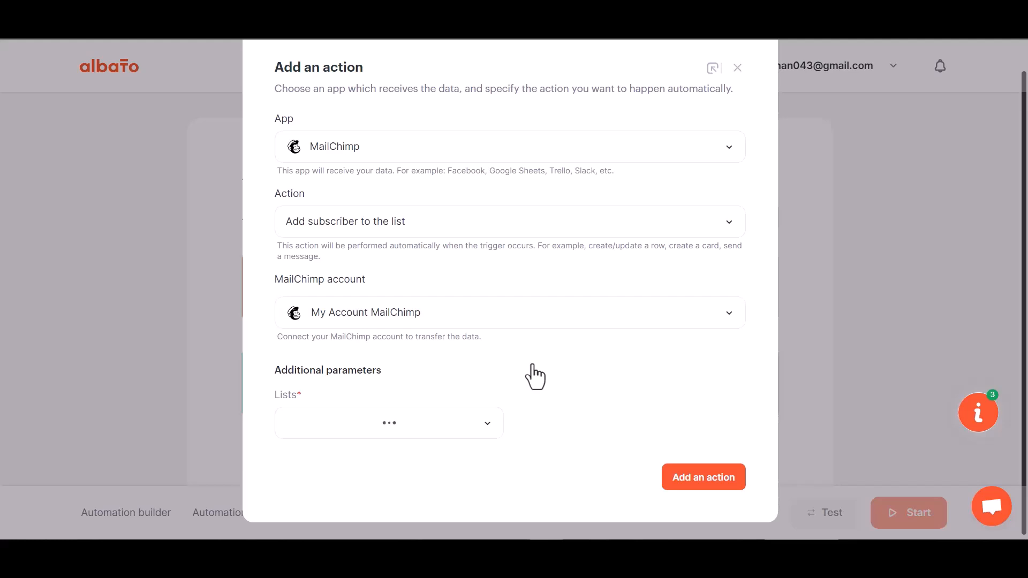
left_click(708, 479)
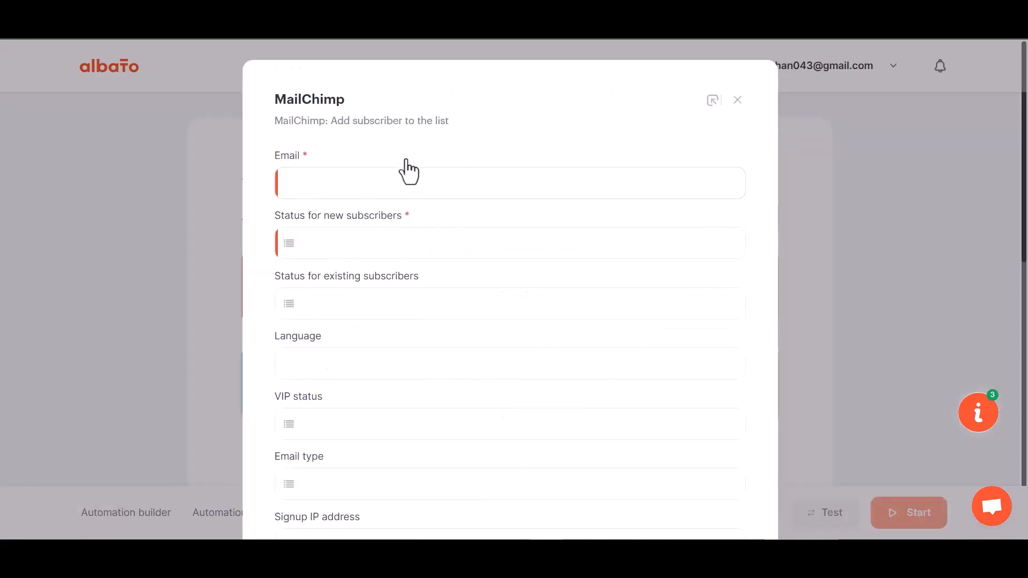
Step: Map the subscriber's Email to webhook value 23 and choose a status for new subscribers
left_click(362, 190)
left_click(370, 271)
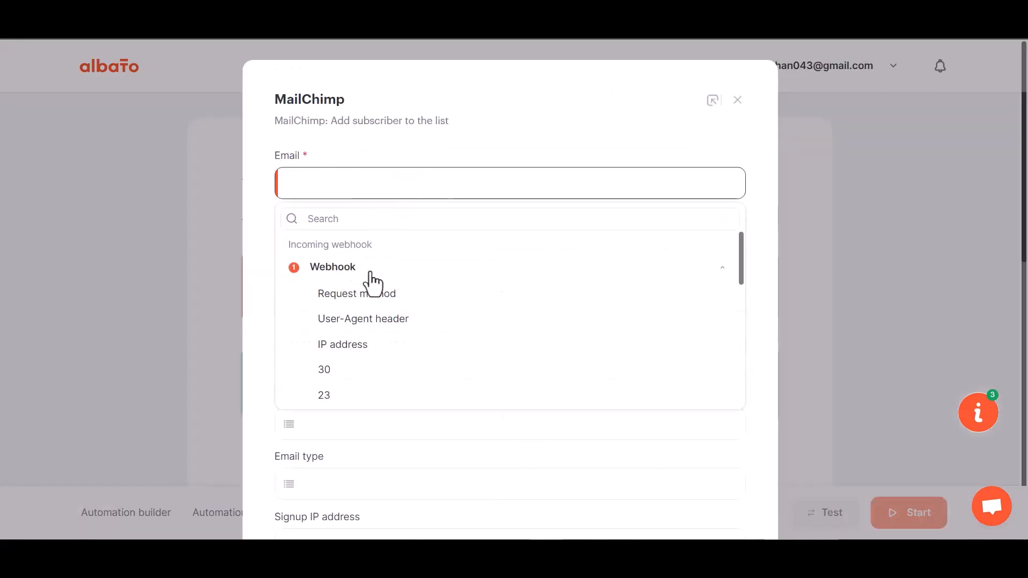
left_click(336, 397)
scroll(352, 339, "down", 1)
scroll(351, 337, "down", 1)
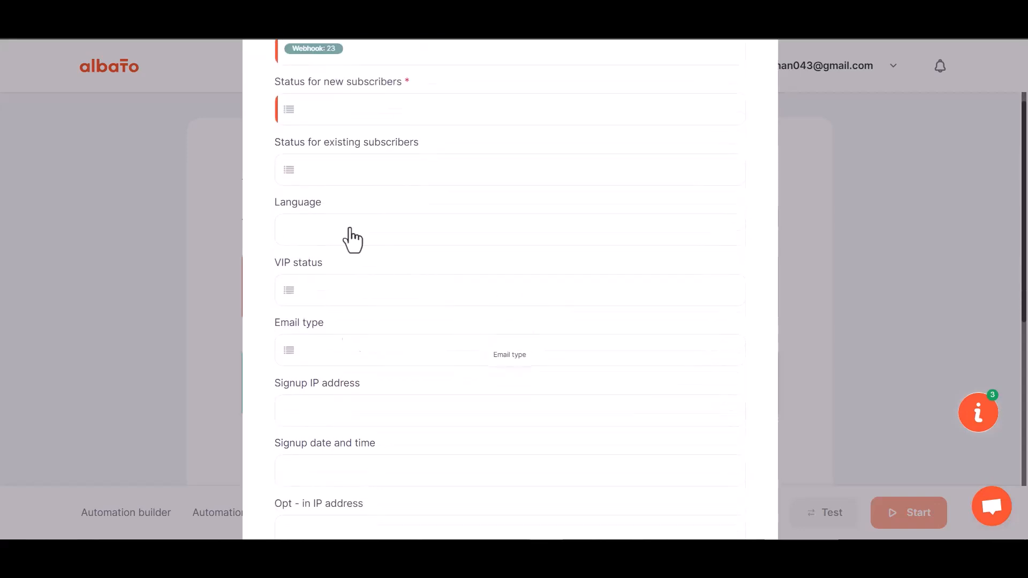
left_click(358, 111)
left_click(362, 199)
Step: Map First Name to webhook value 29 and Last Name to webhook value 30
scroll(385, 322, "down", 5)
scroll(385, 324, "down", 1)
left_click(339, 251)
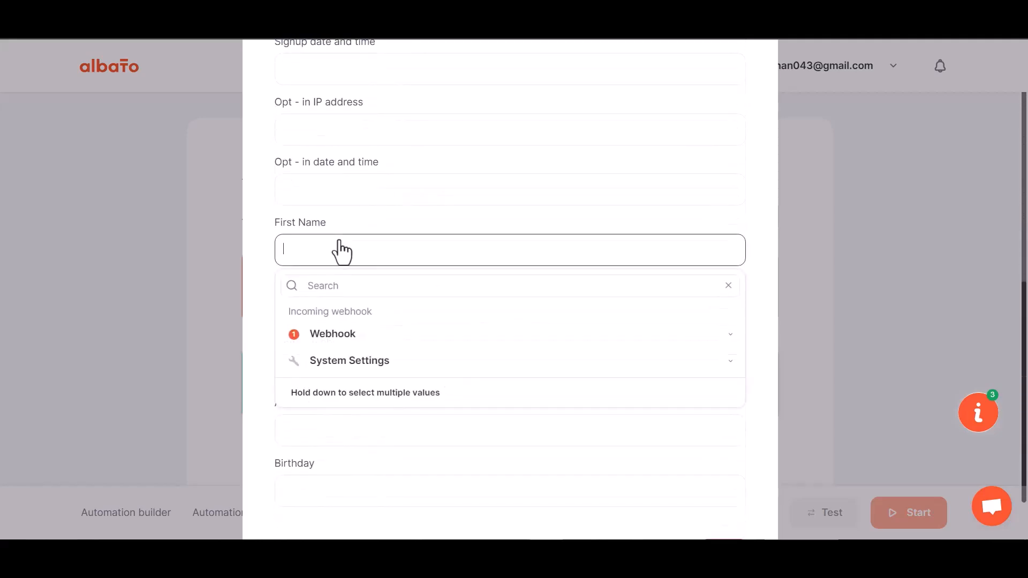
left_click(345, 336)
scroll(347, 445, "down", 1)
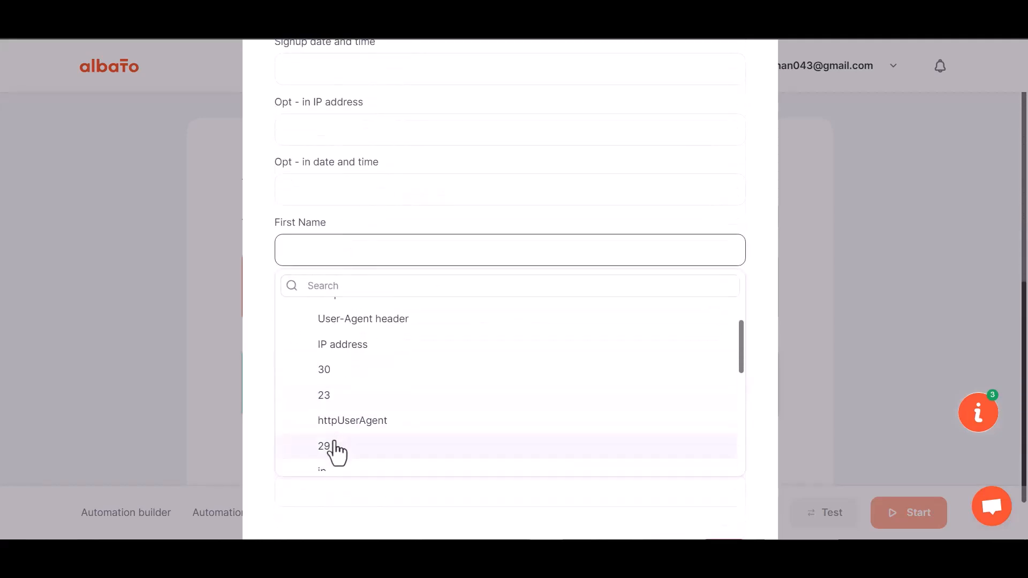
left_click(336, 450)
left_click(341, 316)
left_click(329, 400)
left_click(345, 493)
Step: Map Phone Number to webhook value 31
scroll(360, 367, "down", 1)
left_click(354, 312)
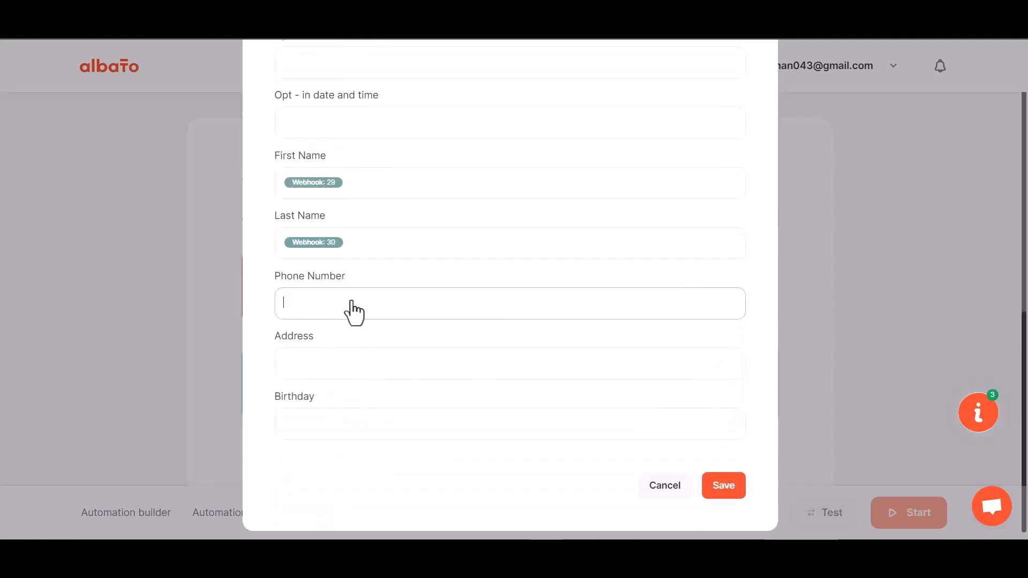
left_click(343, 387)
scroll(348, 498, "down", 3)
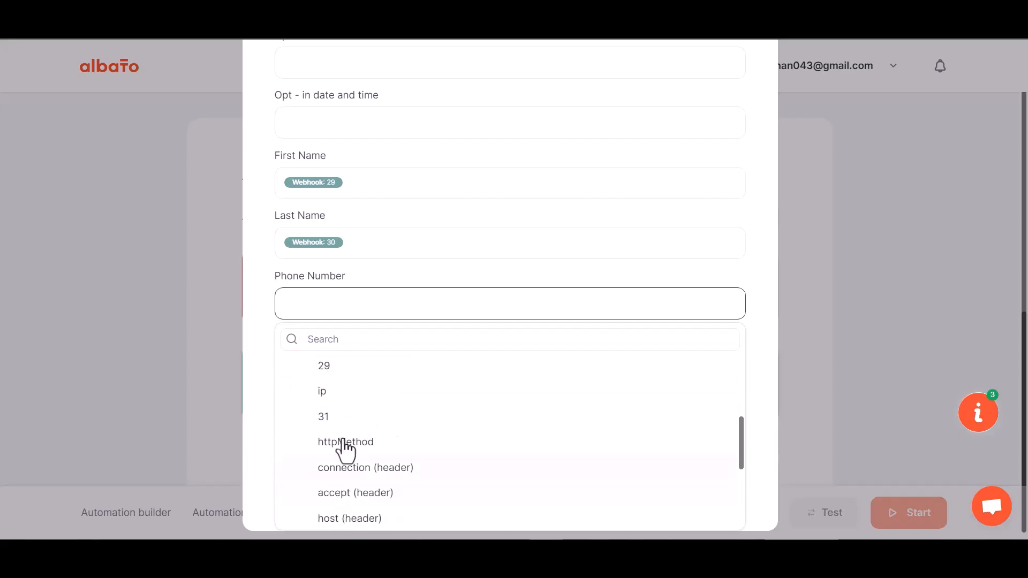
left_click(332, 418)
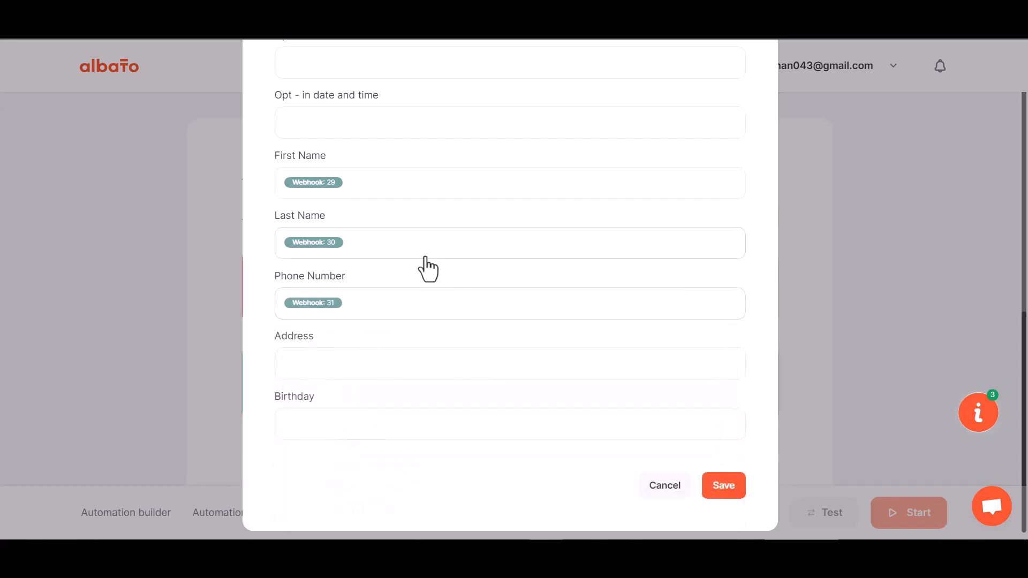
Step: Save the MailChimp action's field mapping and start the automation
left_click(720, 482)
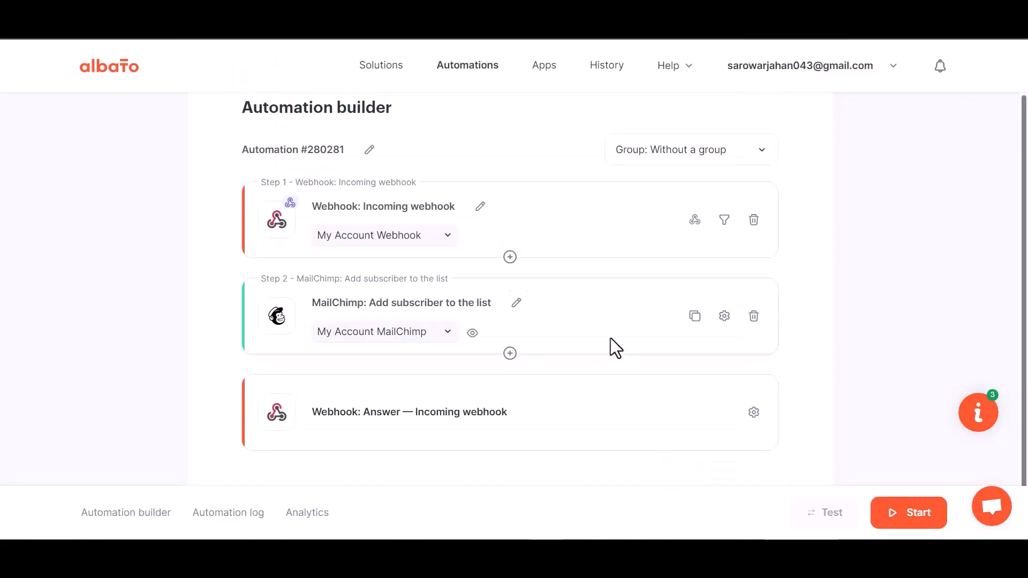
left_click(908, 521)
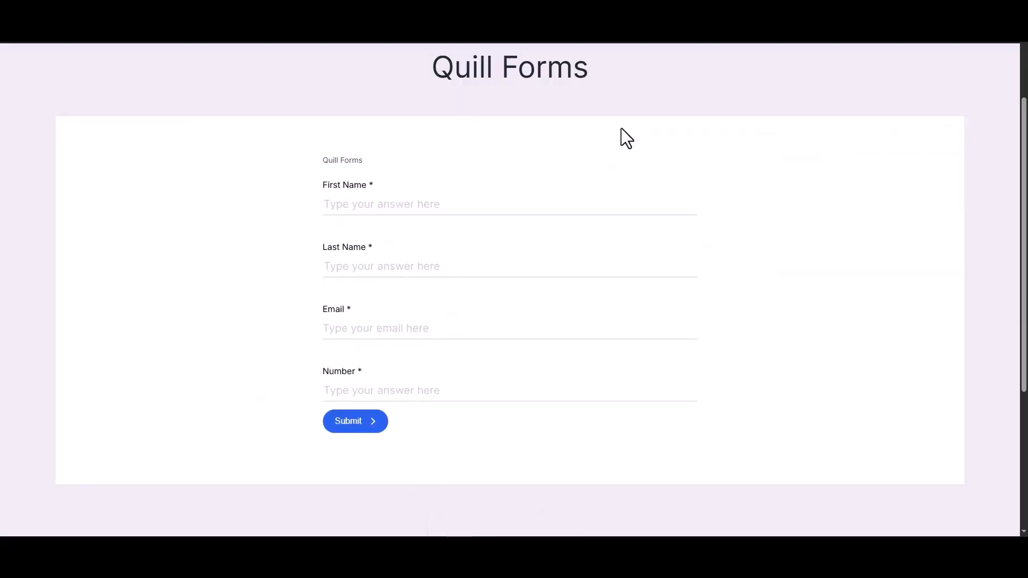
Step: On the published Quill Forms page, enter Bit as the first name and Integrations as the last name
left_click(494, 204)
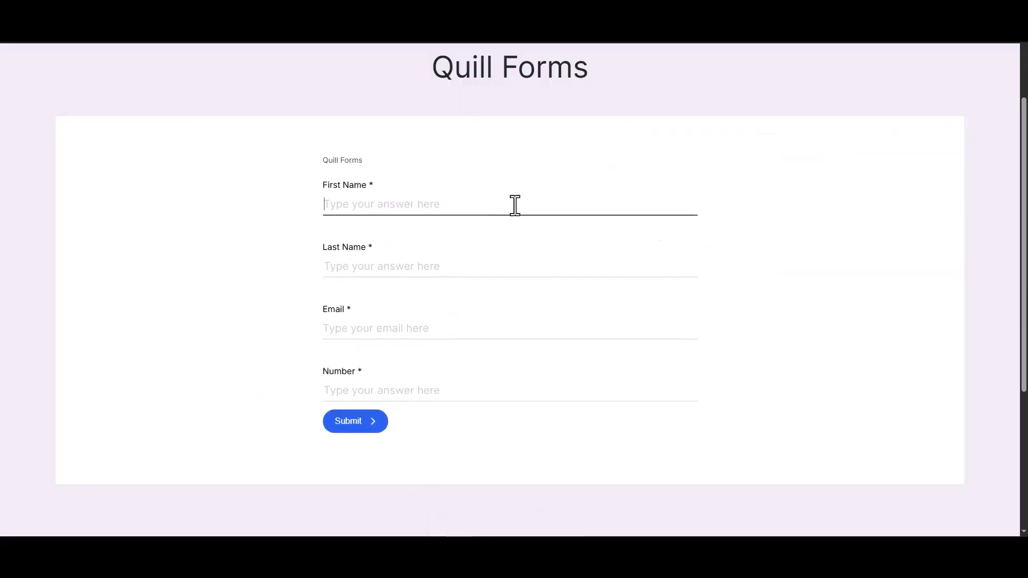
type("Bit")
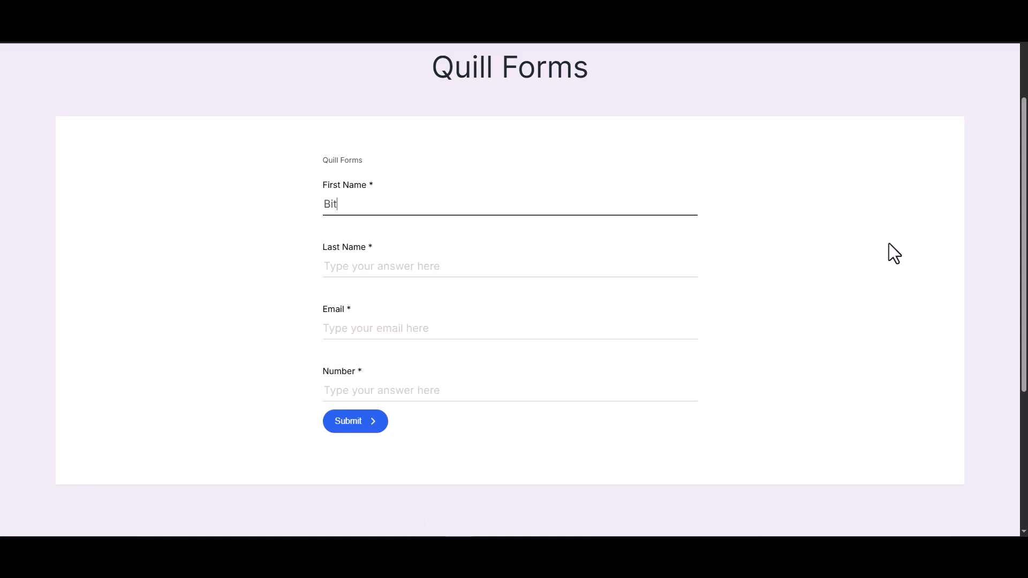
left_click(687, 273)
type("In")
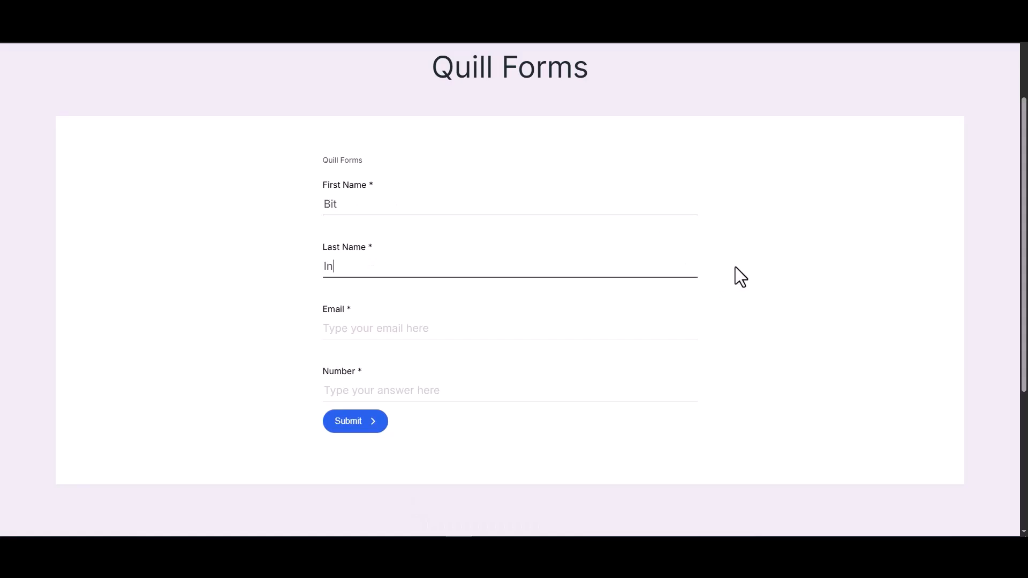
type("ons")
Step: Fill in the contact's email and phone number and submit the form
key("Tab")
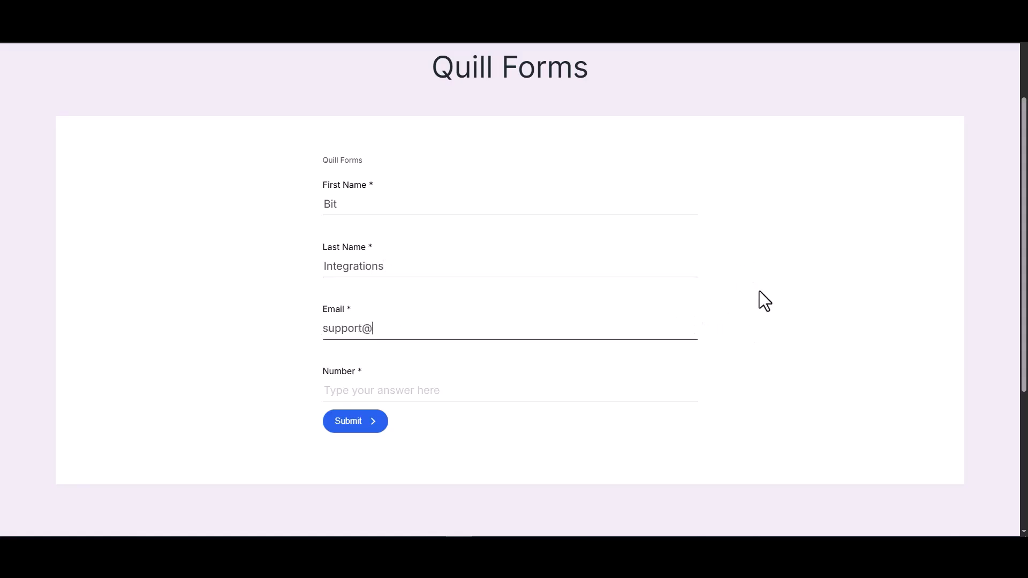
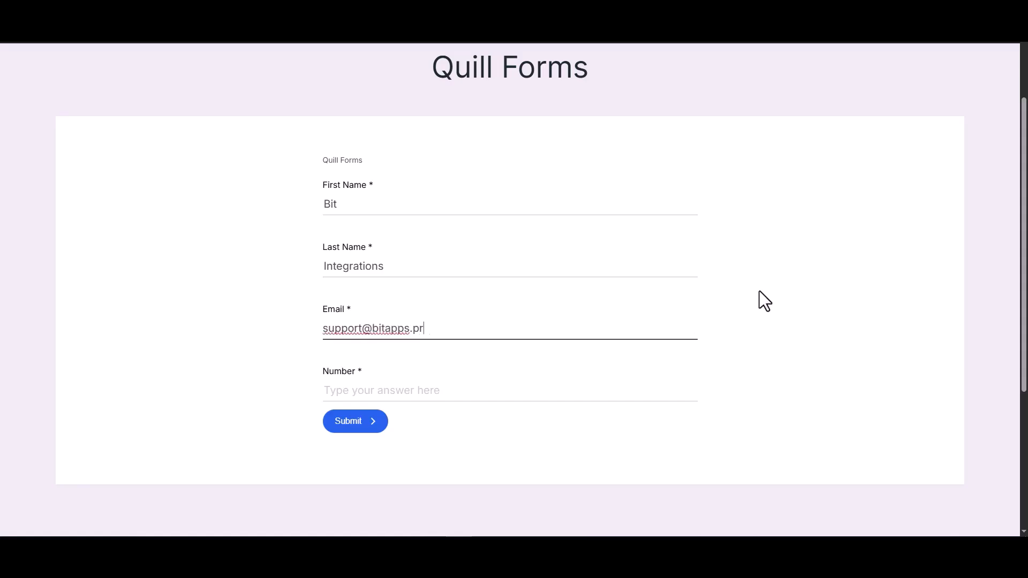
left_click(656, 387)
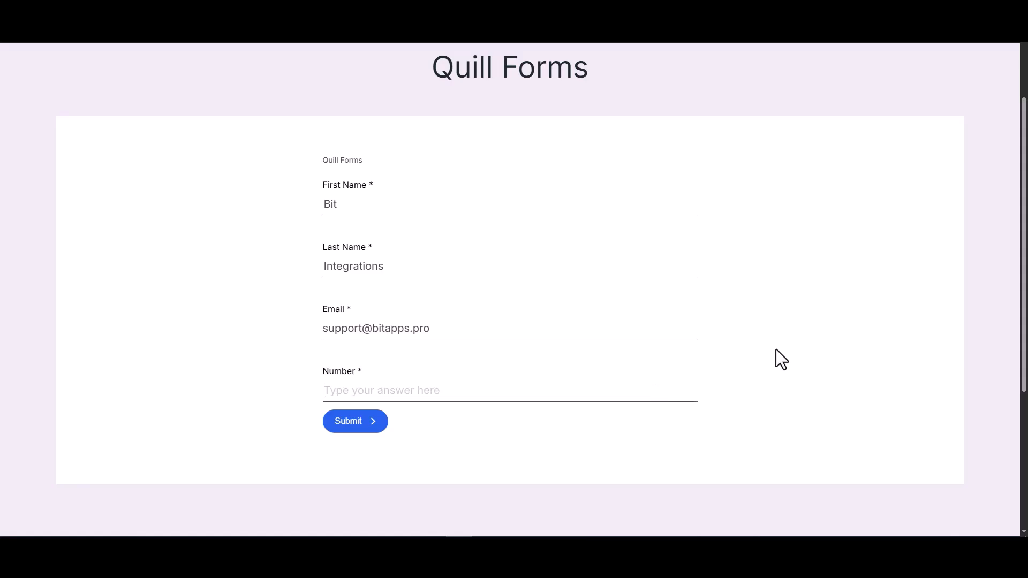
type("444555666")
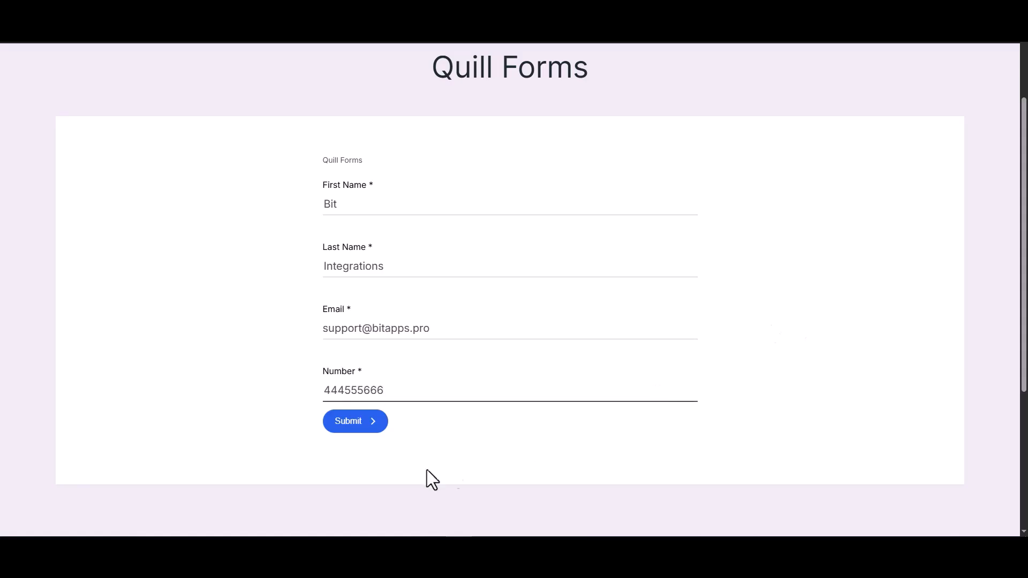
left_click(358, 427)
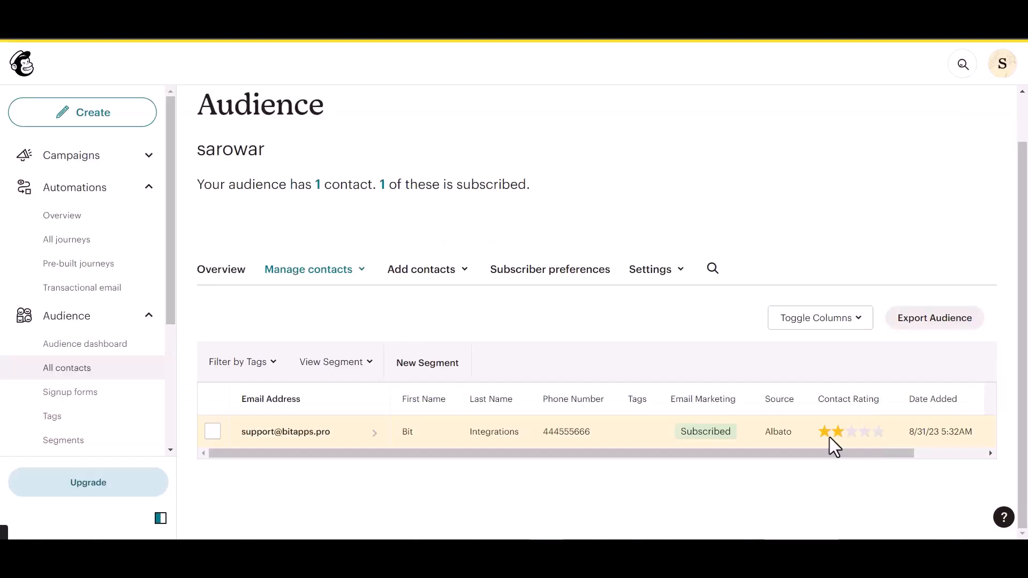
Step: Switch to Mailchimp and check the audience's contact table for the submitted contact and its source
left_click(364, 435)
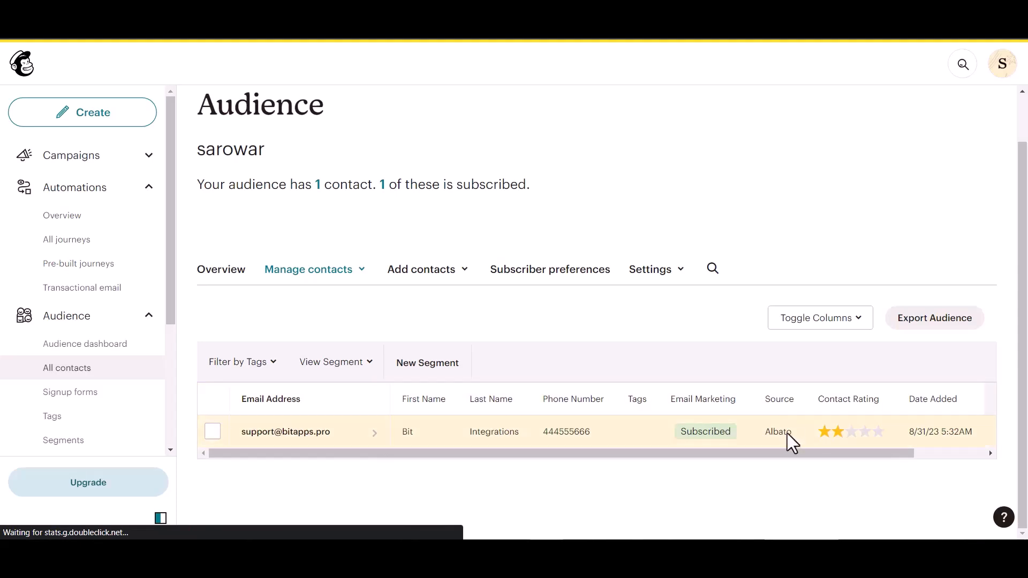